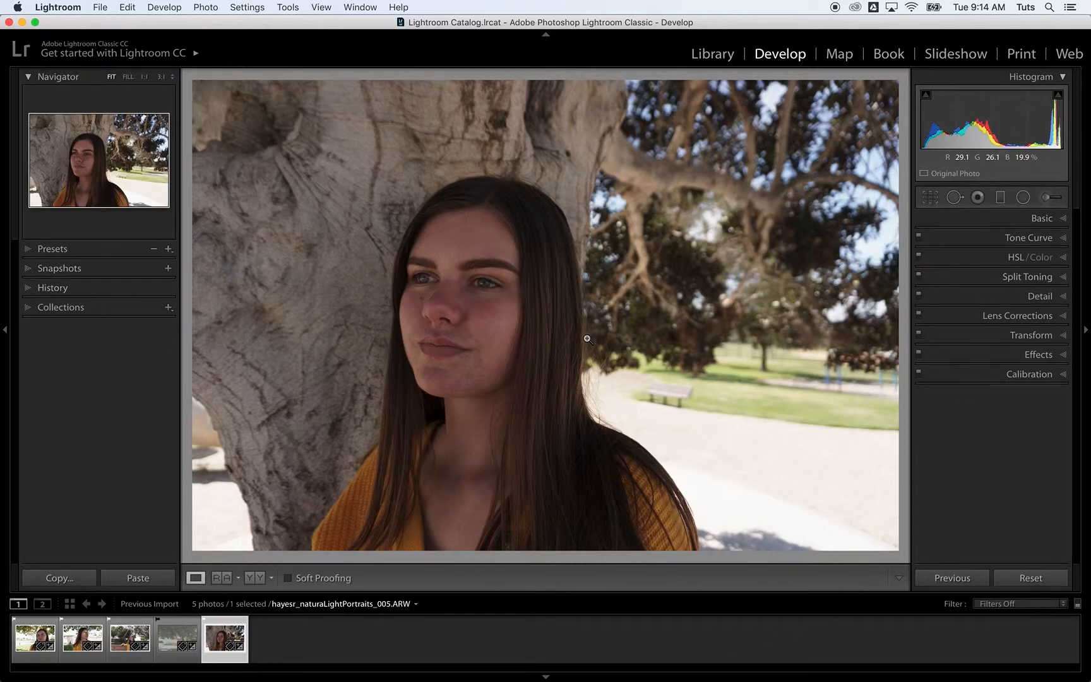
- Hide all the panels around the photo and bring back only the develop adjustments
key(shift)
key(shift+Tab)
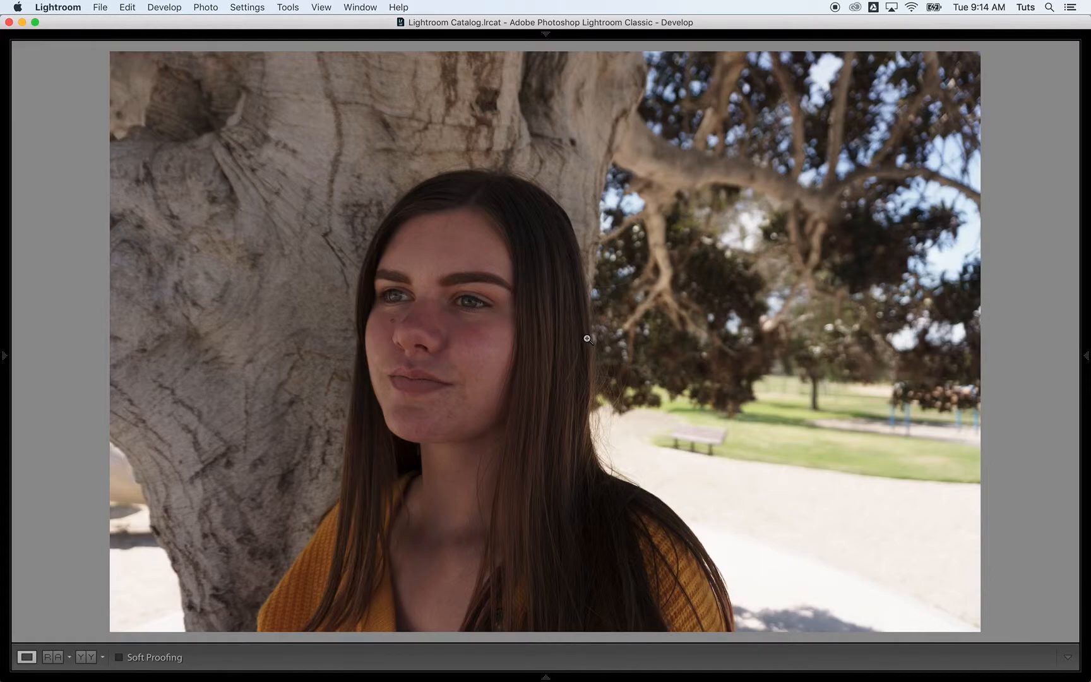
click(1087, 358)
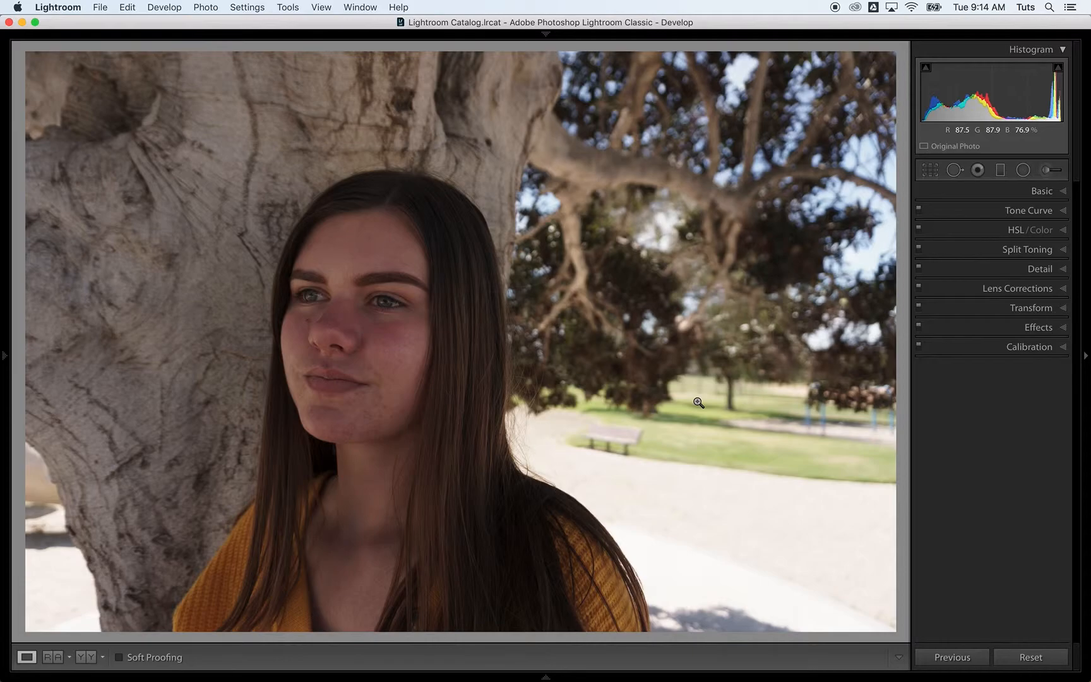
- Turn on Solo mode for the adjustment sections and expand the Basic section
alt+click(1064, 192)
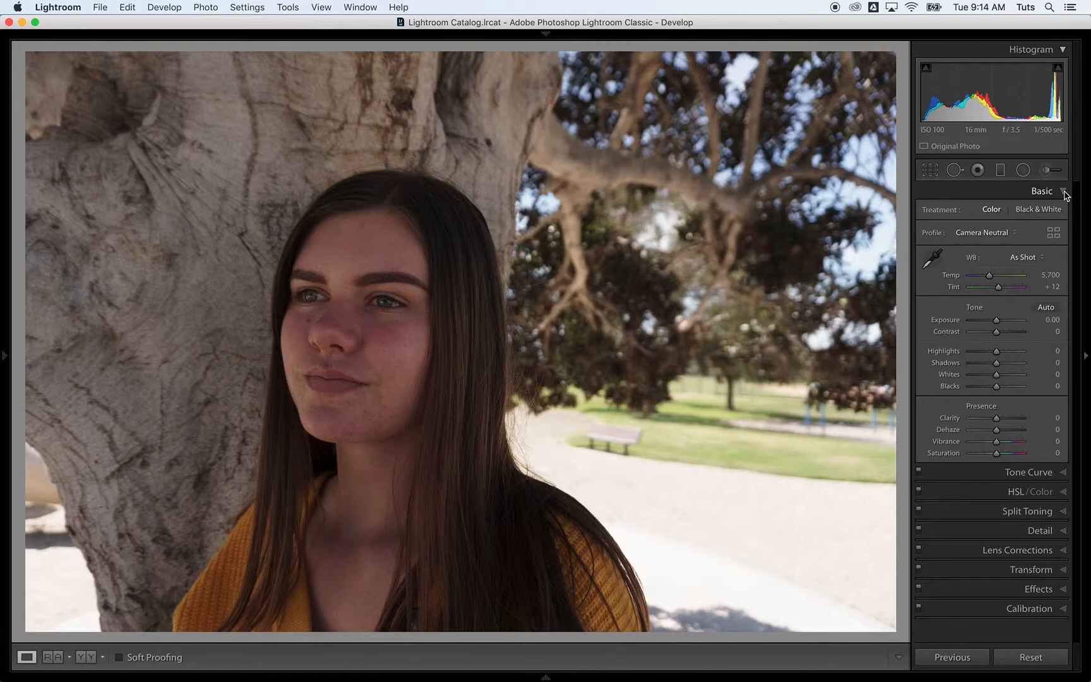
click(1064, 192)
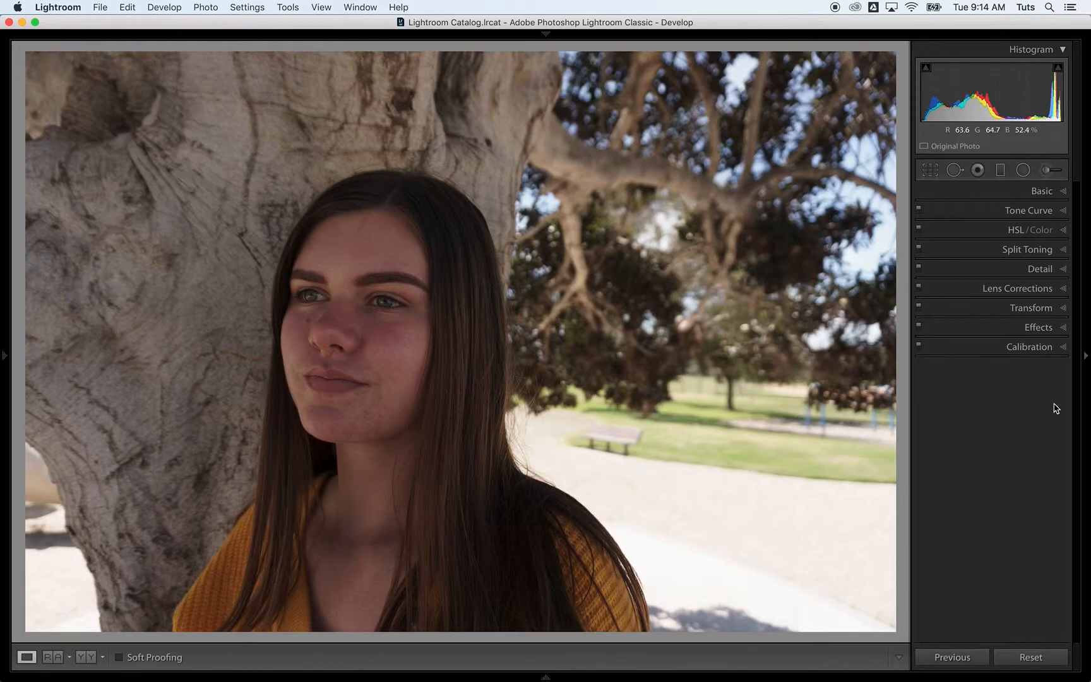
click(1063, 191)
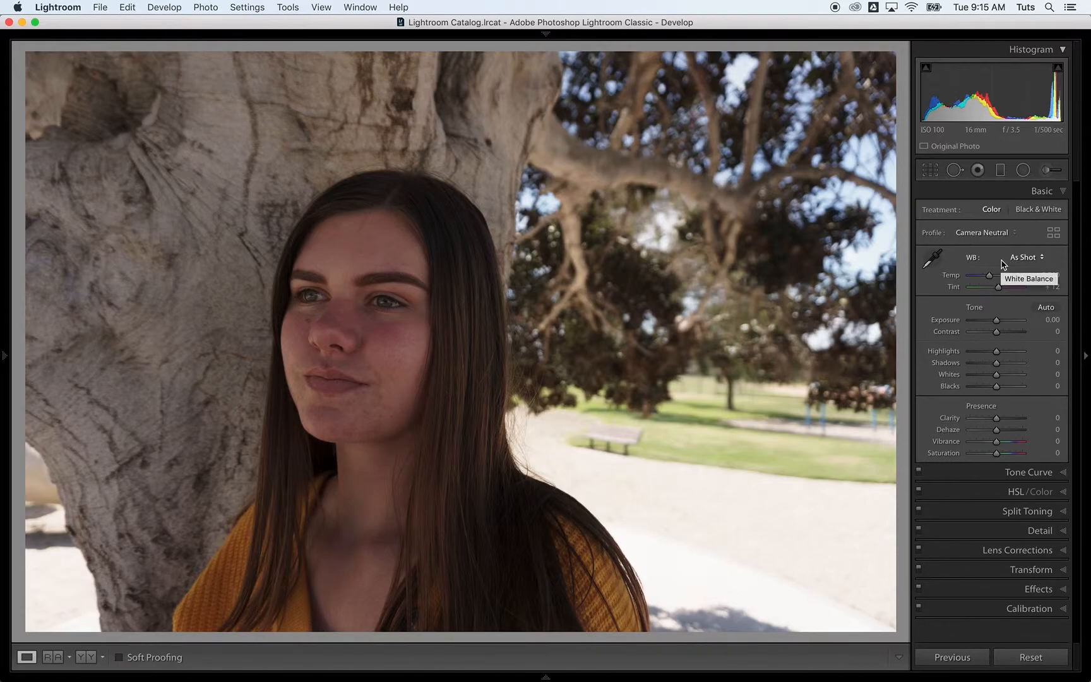
- Set a custom white balance by sampling the white of the subject's eye, then adjust Temp to 6,003 and Tint to +8
click(935, 259)
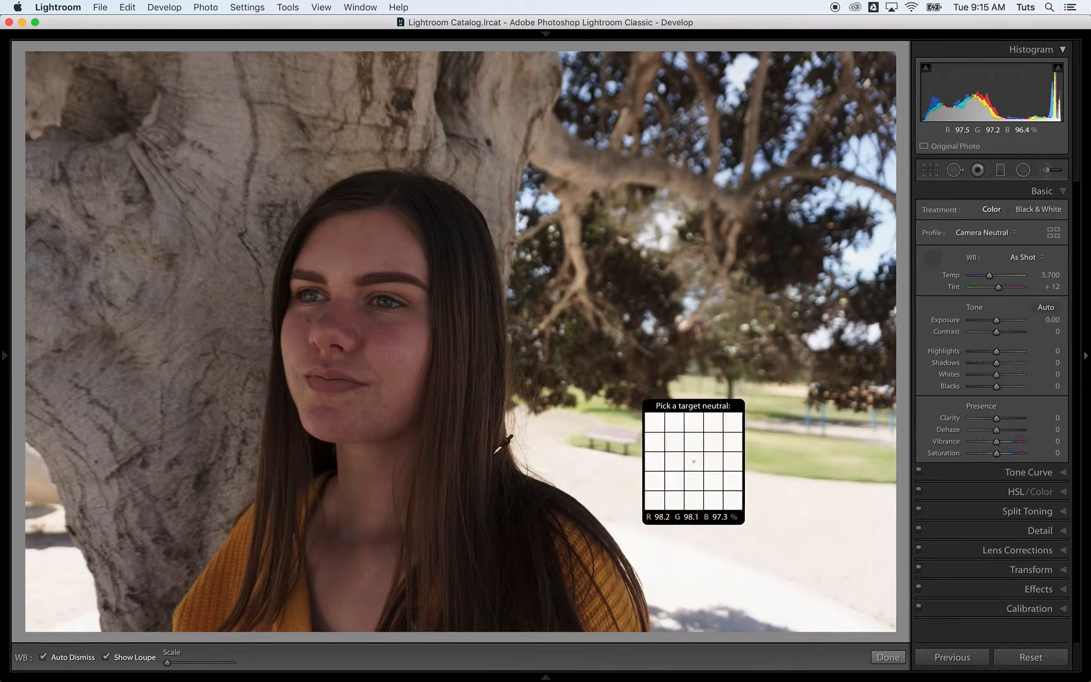
click(323, 295)
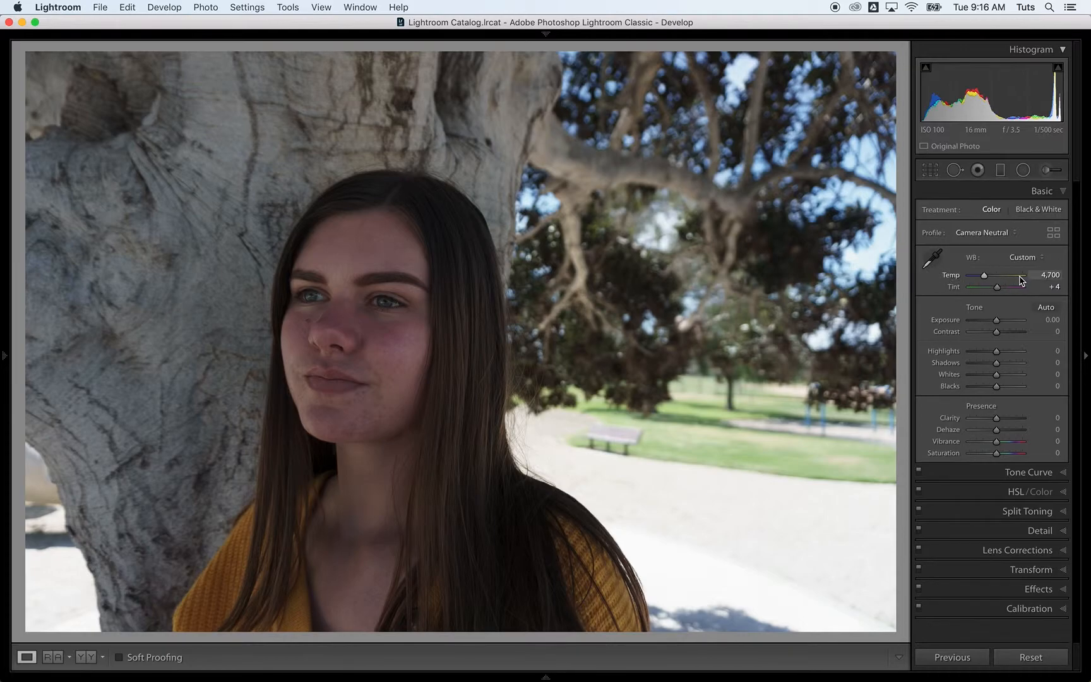
click(985, 278)
drag(983, 277, 986, 279)
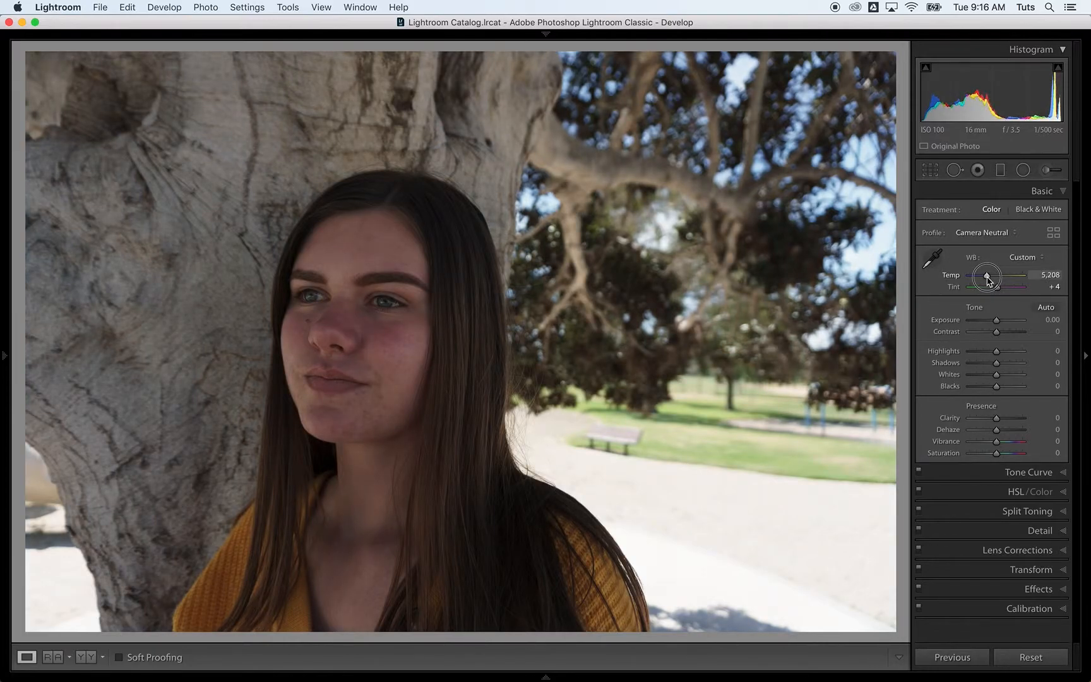
drag(988, 280, 991, 281)
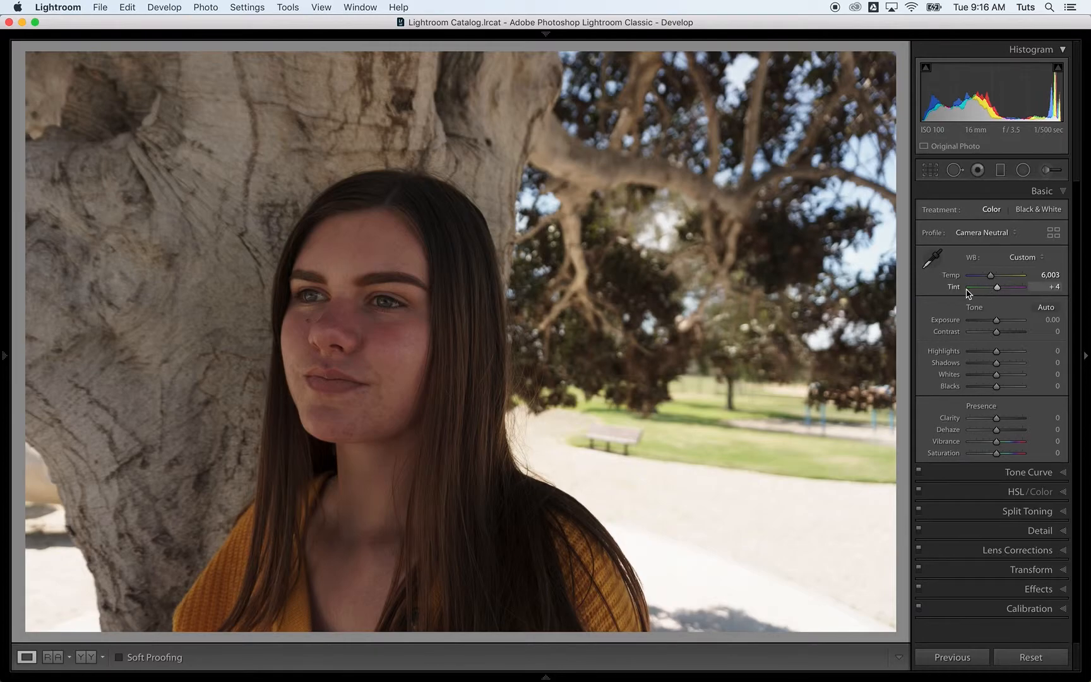
click(997, 290)
mouse_move(999, 286)
mouse_down()
mouse_move(1011, 288)
mouse_move(978, 291)
mouse_move(1000, 292)
mouse_up()
- Start a crop with the 4 x 5 / 8 x 10 aspect ratio in portrait orientation
click(927, 171)
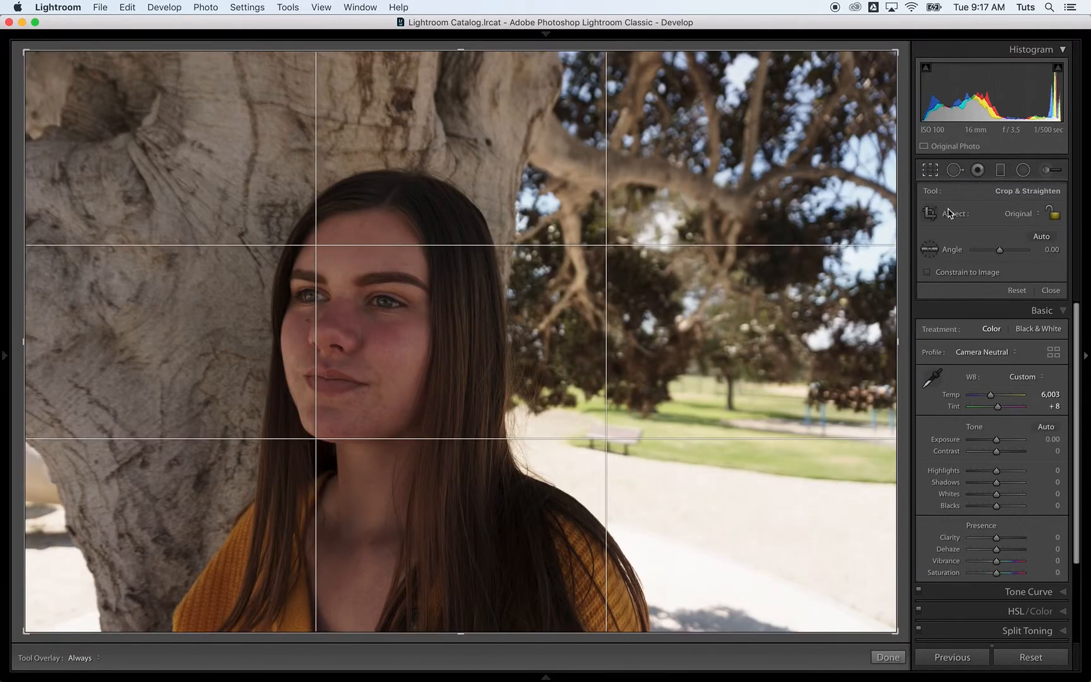
click(1018, 214)
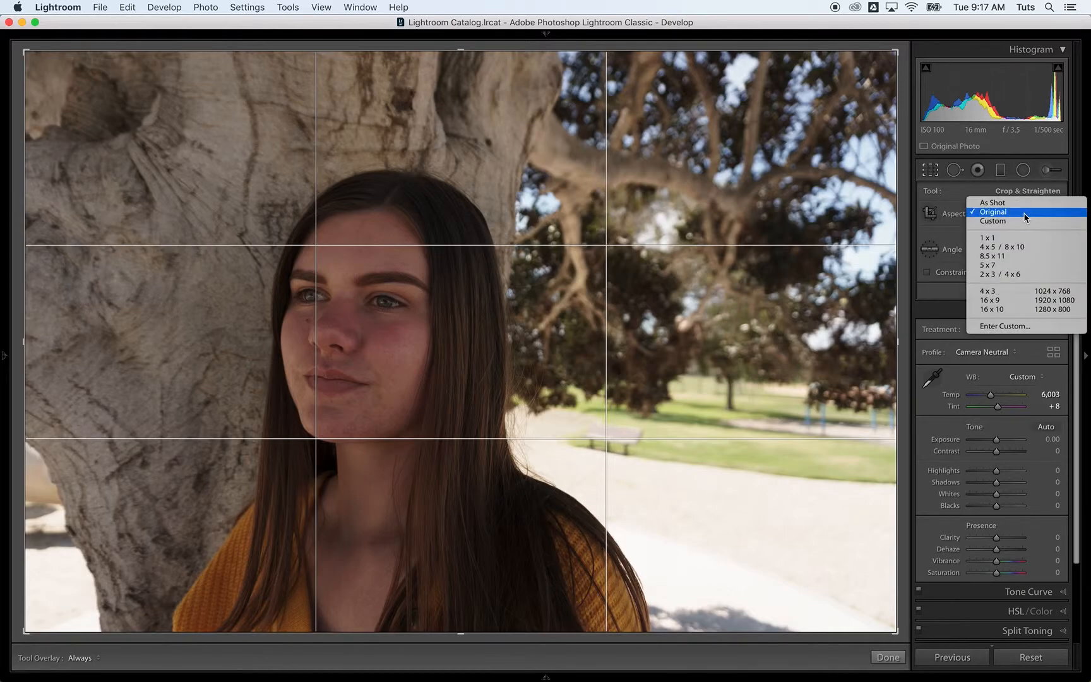
click(1013, 247)
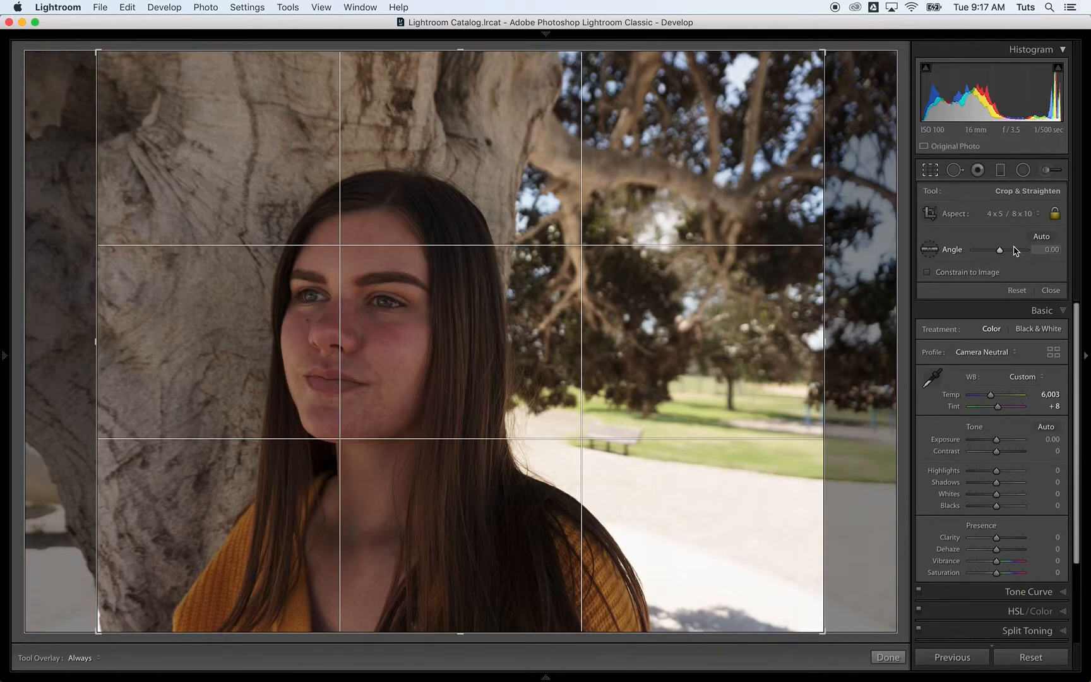
key(x)
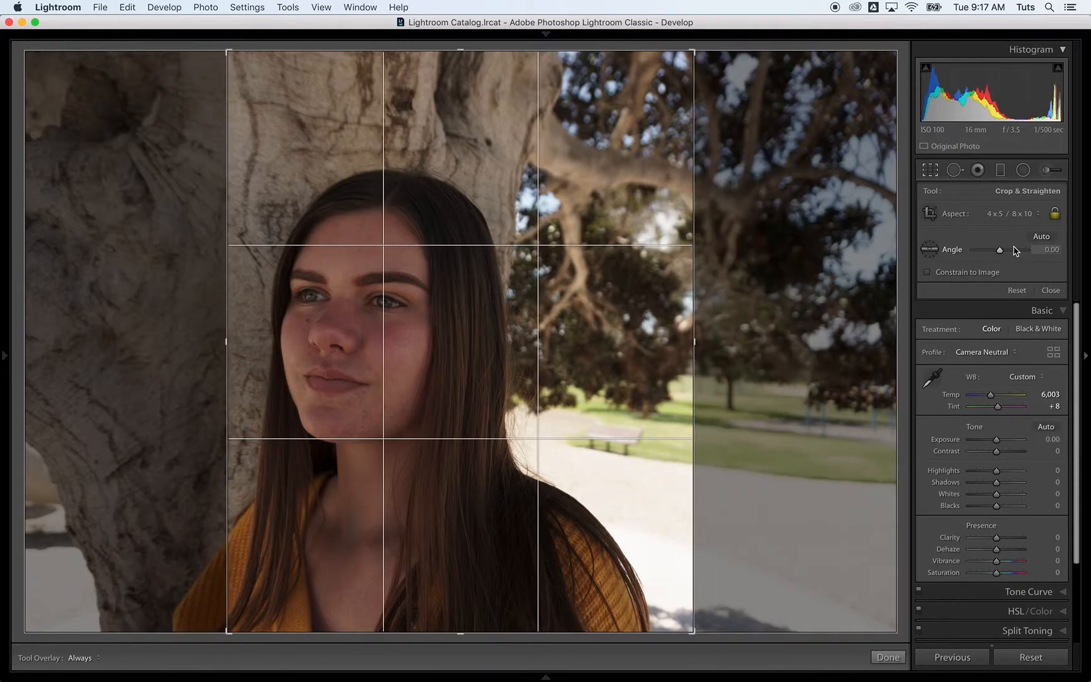
- Tighten the portrait crop around the subject's head and shoulders, include more tree trunk in front of the face, and apply it
drag(554, 428, 616, 429)
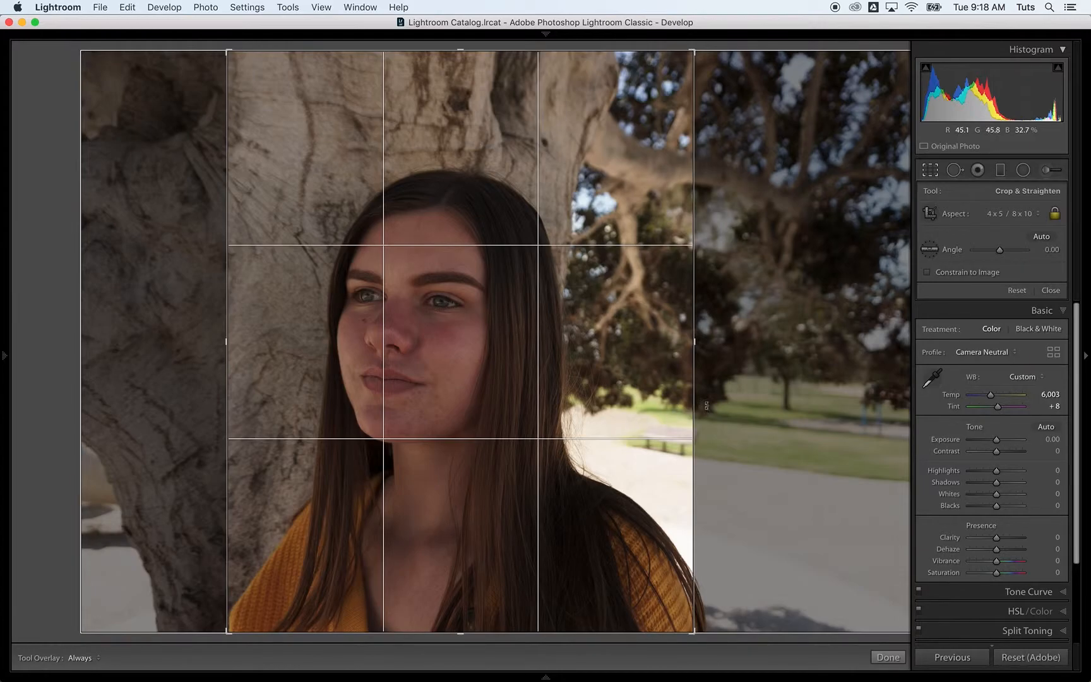
drag(694, 50, 665, 95)
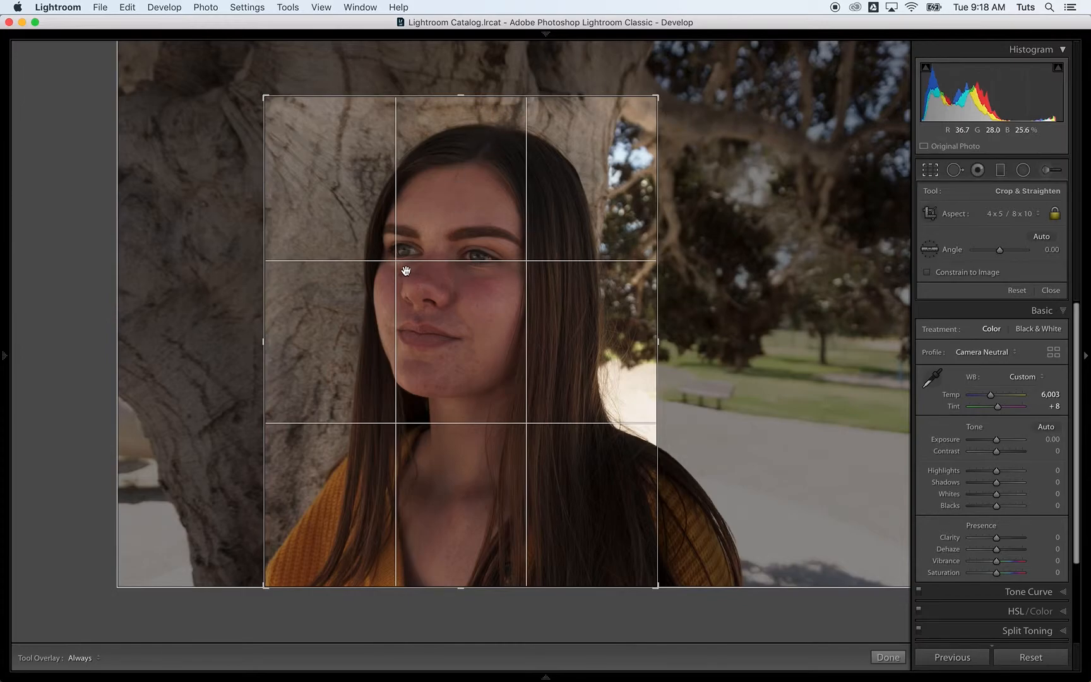
drag(485, 262, 522, 258)
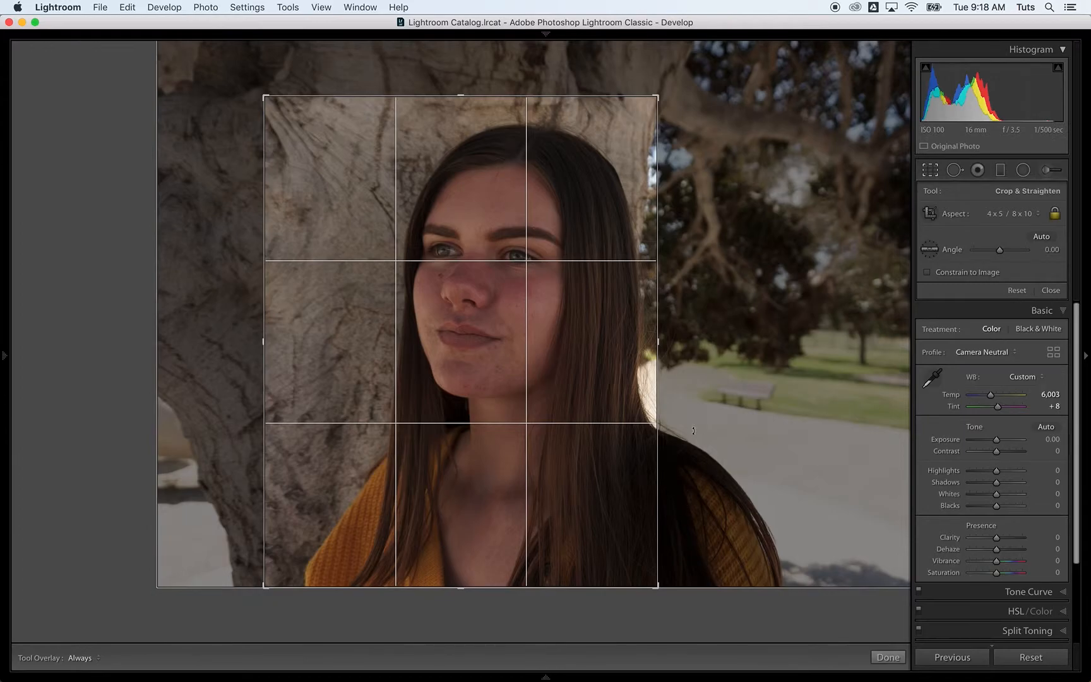
mouse_move(562, 308)
mouse_down()
mouse_move(571, 310)
mouse_move(557, 308)
mouse_up()
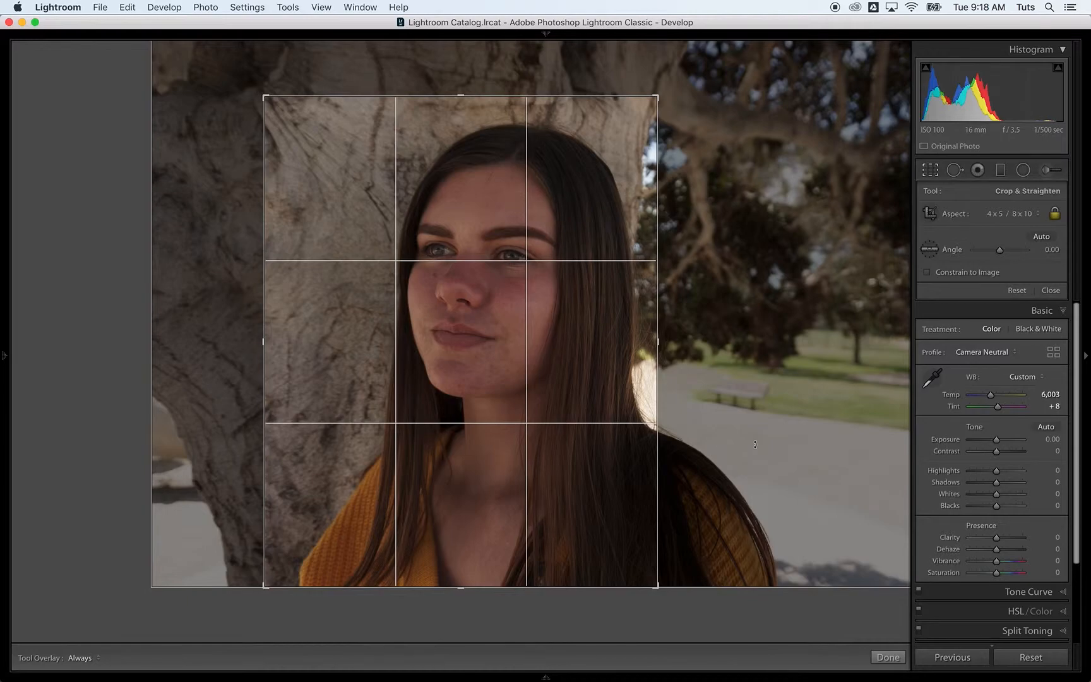
key(Return)
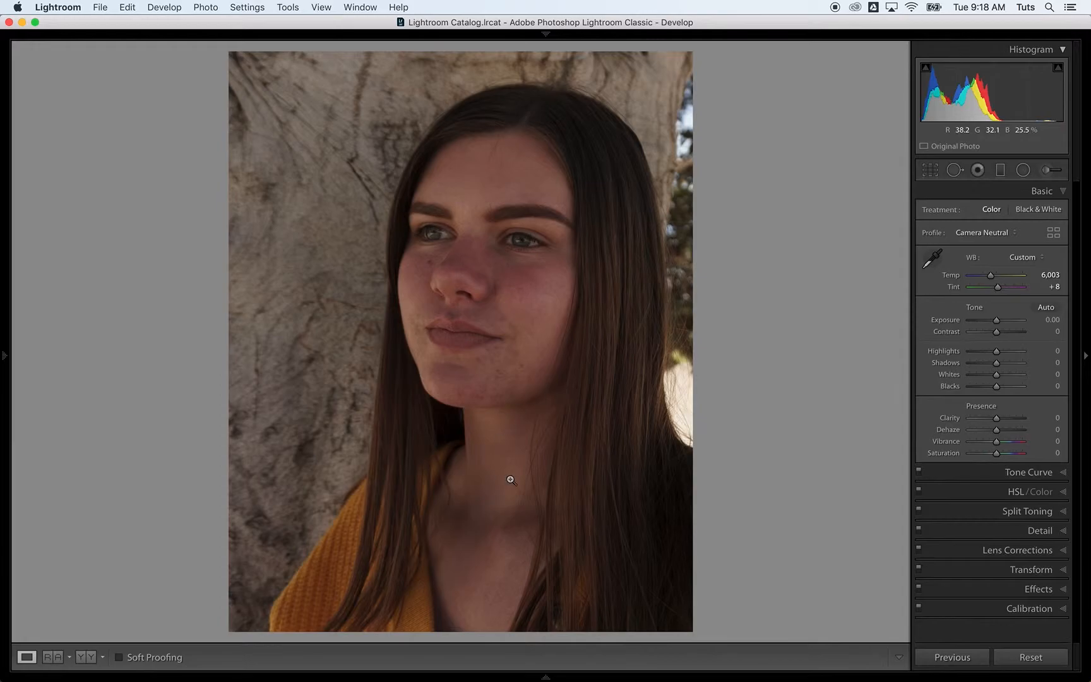
- Reposition the crop to include more of the blurred foliage behind the subject's hair, and apply it
click(929, 171)
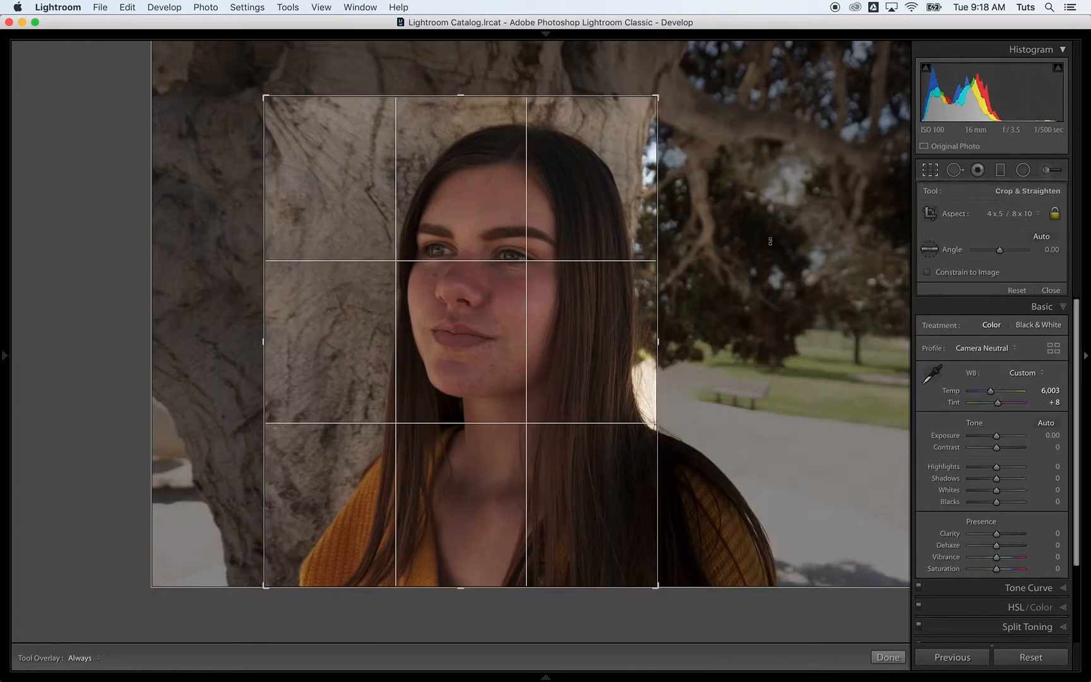
drag(499, 367, 470, 363)
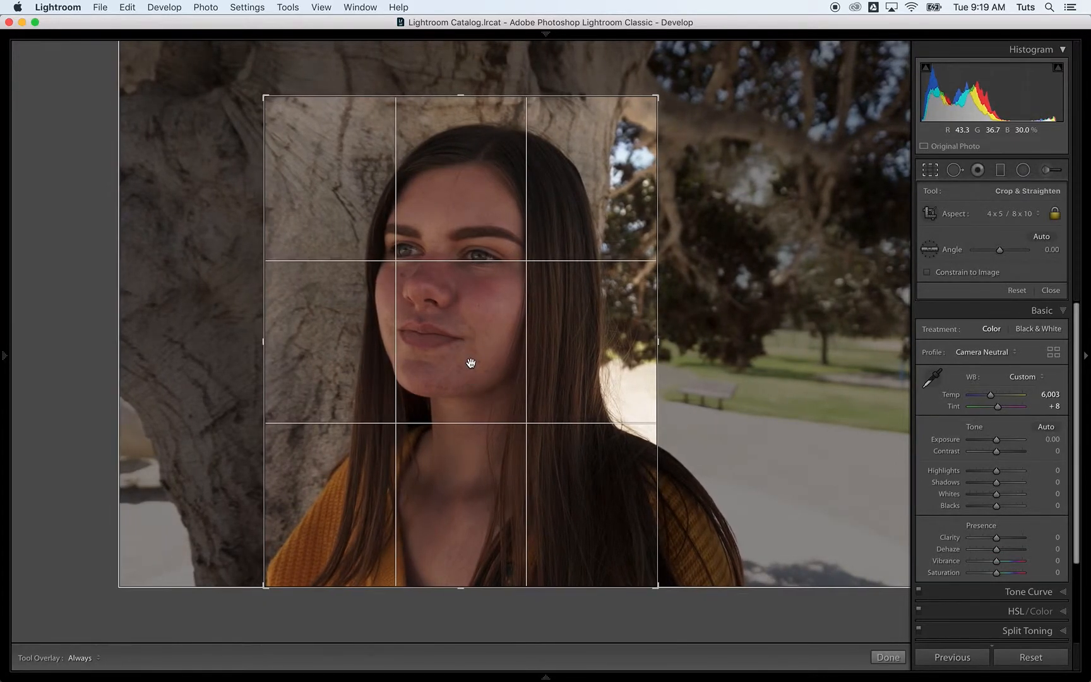
key(Return)
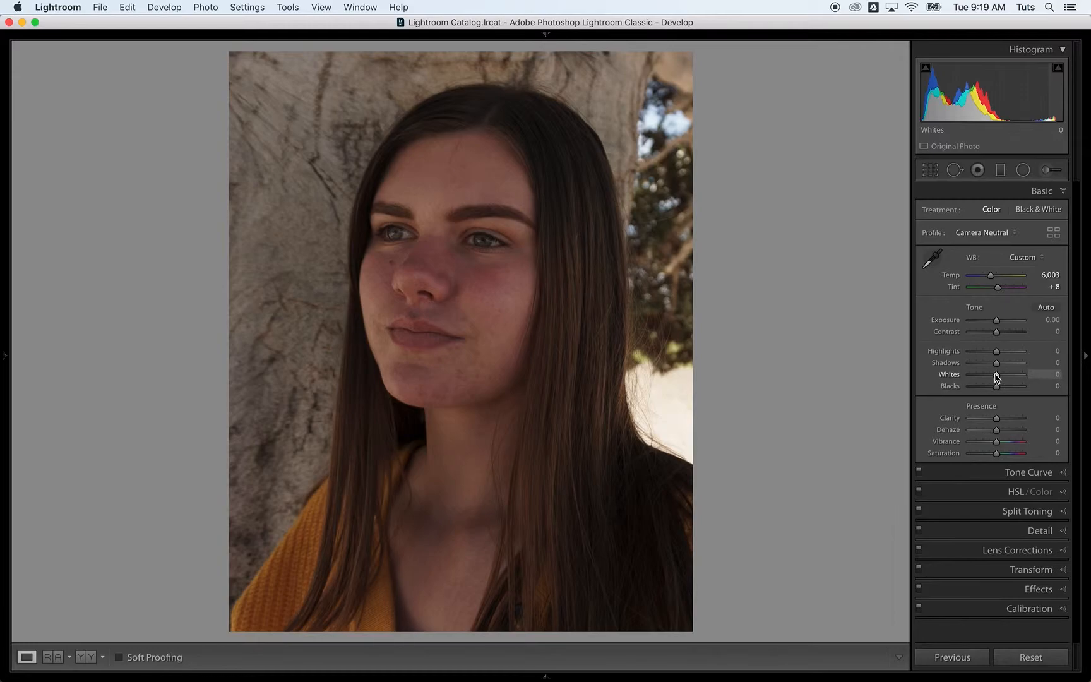
- Set Whites to +73 and Blacks to -28 while previewing the clipped areas
key(alt)
drag(995, 378, 1026, 379)
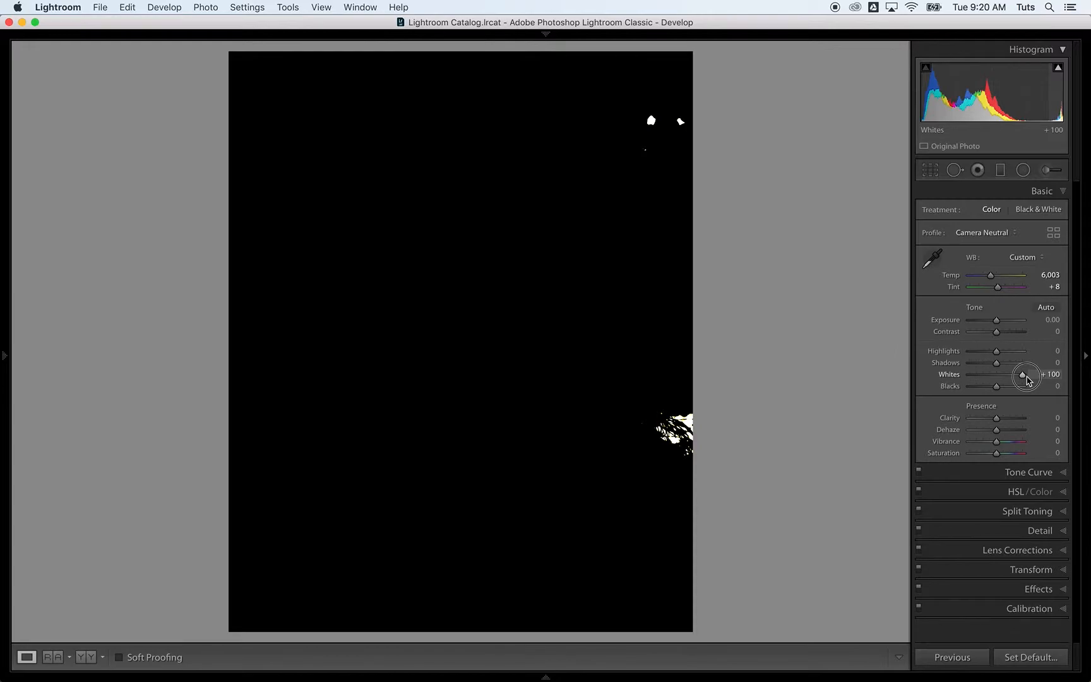
drag(1026, 378, 1015, 379)
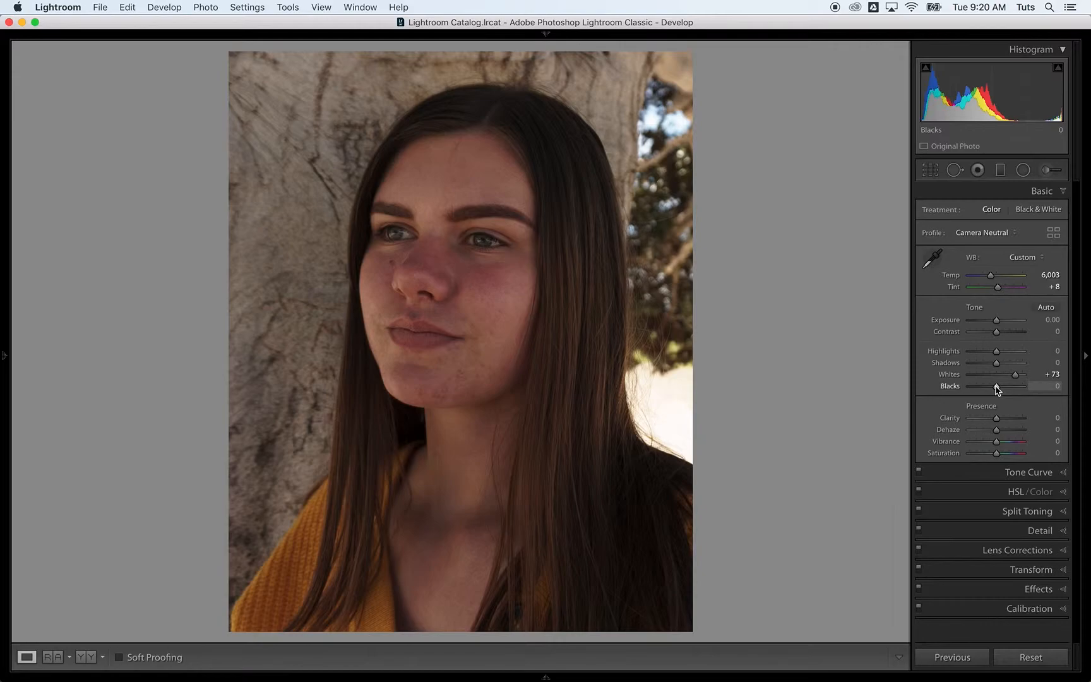
drag(996, 387, 993, 387)
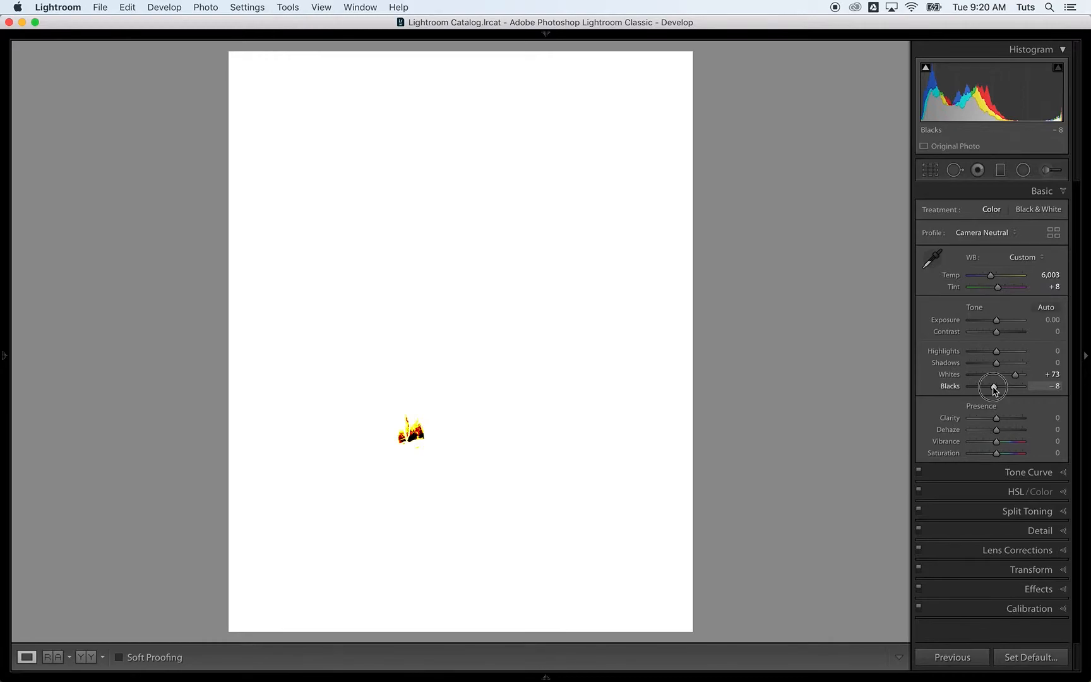
mouse_move(993, 389)
mouse_down()
mouse_move(968, 388)
mouse_move(989, 389)
mouse_up()
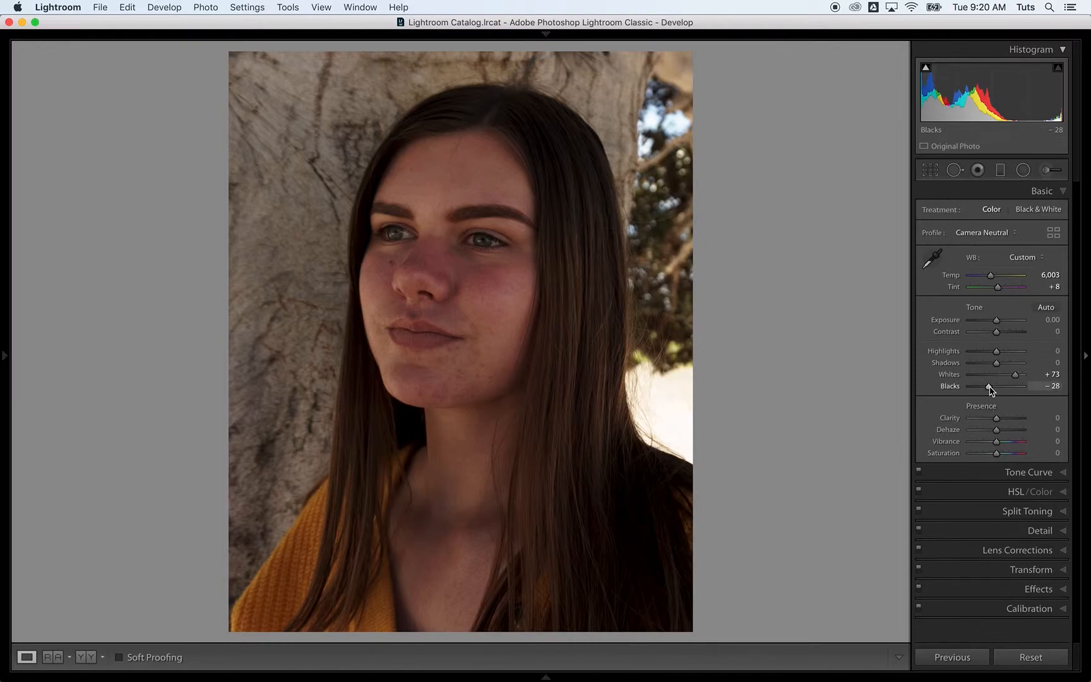
mouse_move(989, 387)
mouse_down()
mouse_move(976, 386)
mouse_move(989, 391)
mouse_up()
- Lower Highlights to -70 and raise Shadows to +22
drag(995, 354, 970, 359)
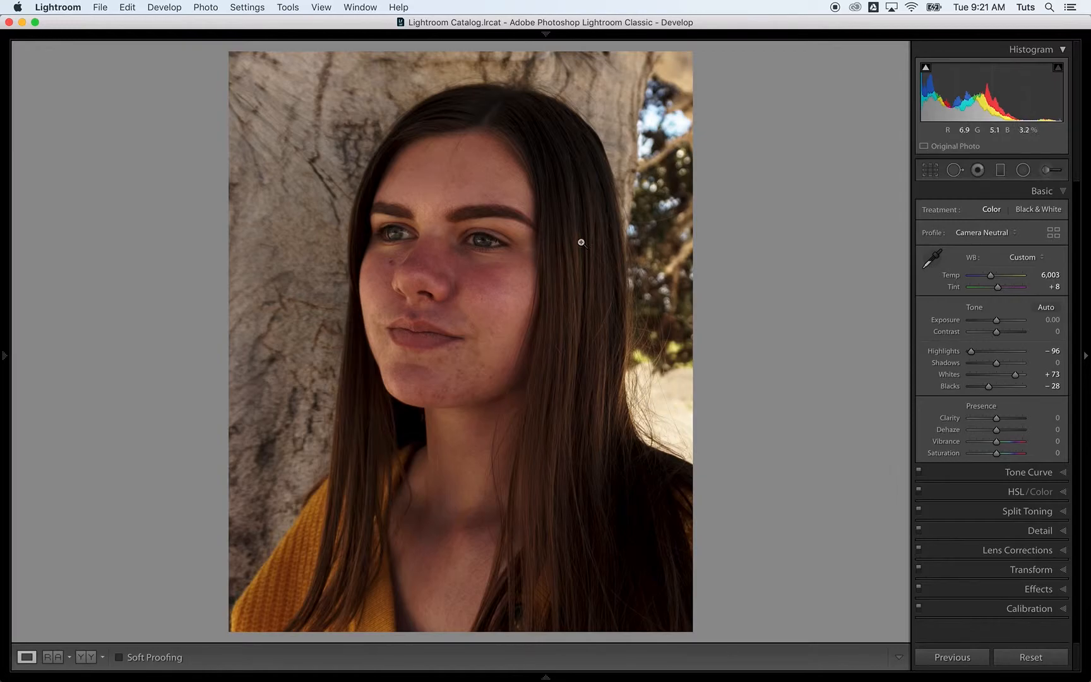
mouse_move(972, 351)
mouse_down()
mouse_move(991, 354)
mouse_move(977, 355)
mouse_up()
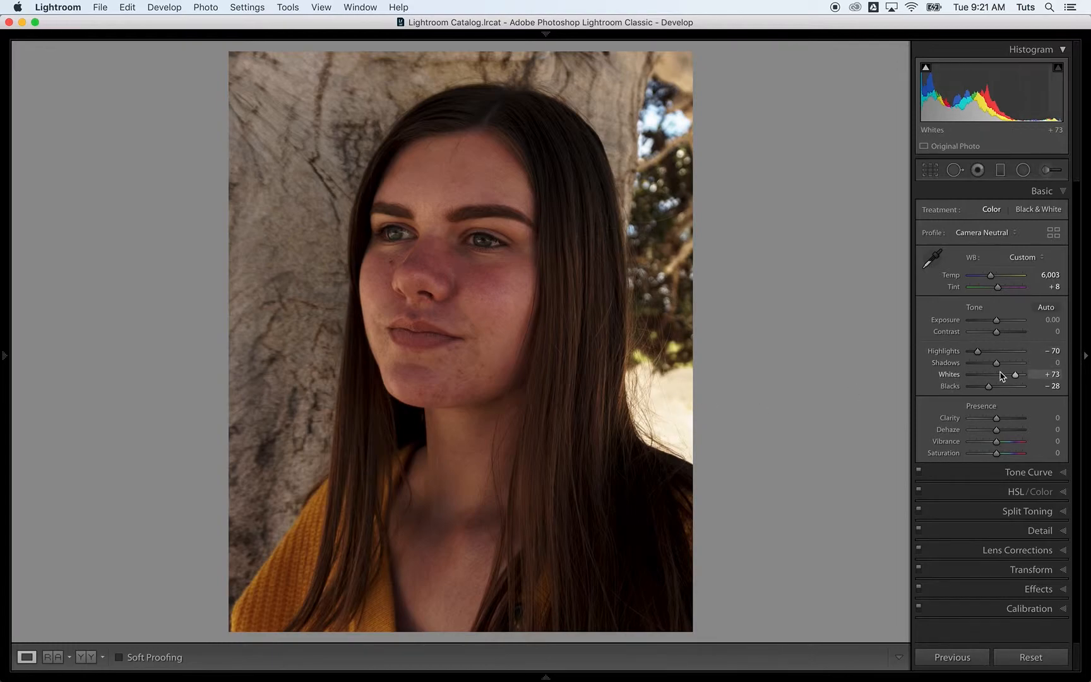
mouse_move(997, 368)
mouse_down()
mouse_move(1012, 366)
mouse_move(1001, 368)
mouse_up()
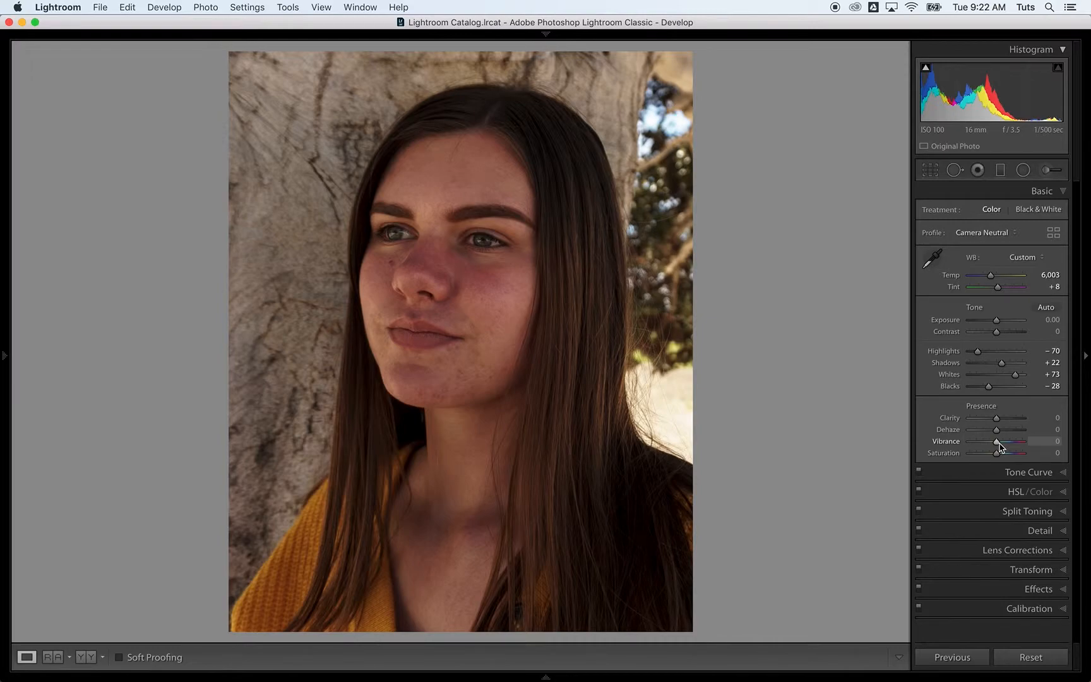
- Set Vibrance to +16 and Saturation to -5
key(shift)
shift+double_click(996, 444)
click(1001, 443)
drag(1001, 442, 1000, 442)
mouse_move(996, 455)
mouse_down()
mouse_move(985, 457)
mouse_move(994, 459)
mouse_up()
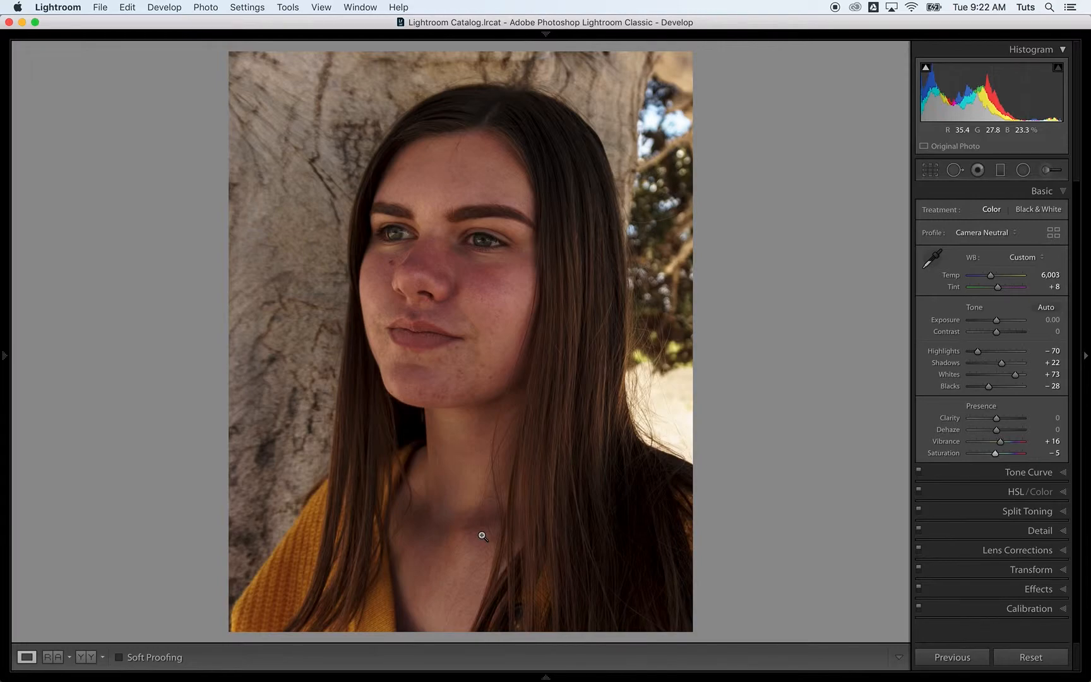
- Expand the Tone Curve section and compare the portrait's before and after versions several times
click(1066, 477)
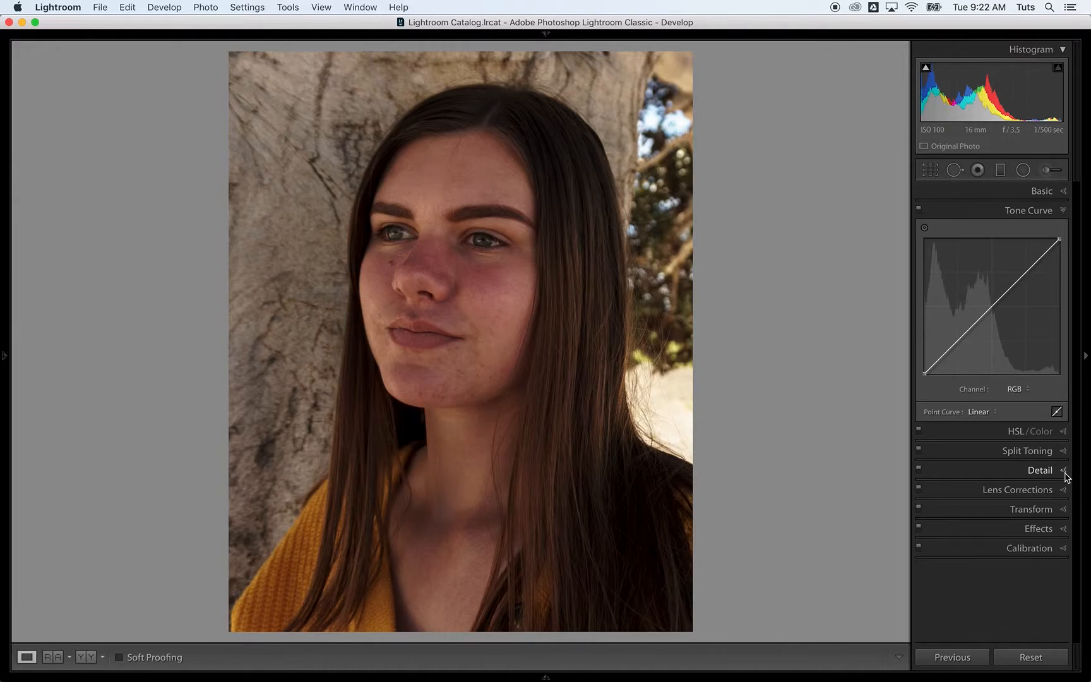
key(backslash)
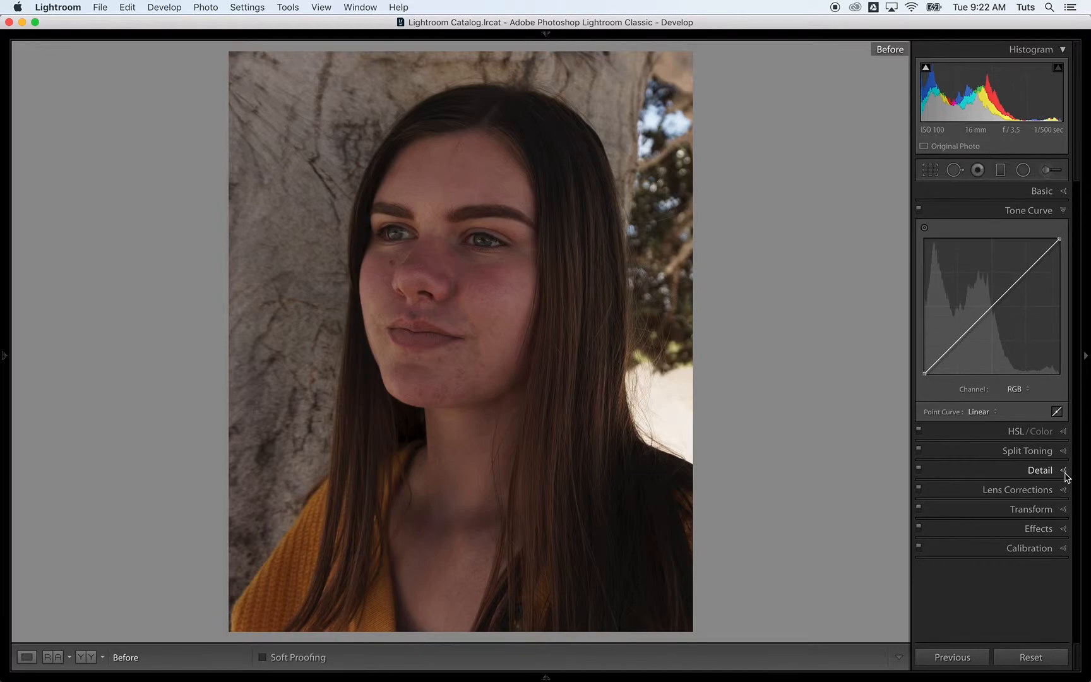
key(backslash)
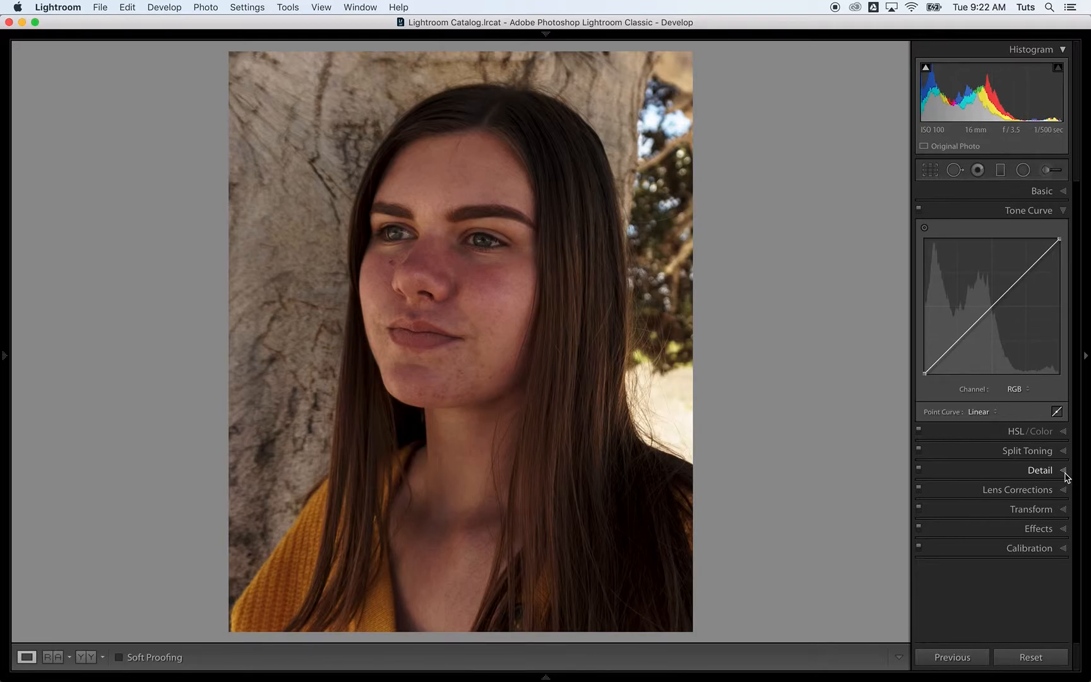
key(backslash)
key(backslash)
key(backslash)
key(backslash)
key(backslash)
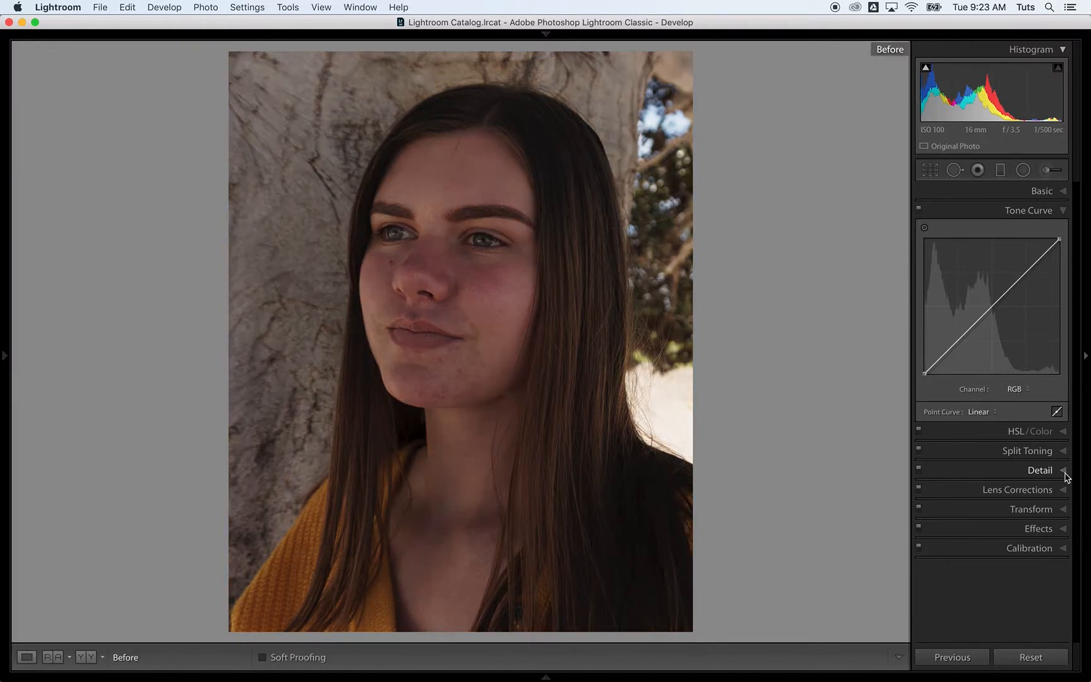
key(backslash)
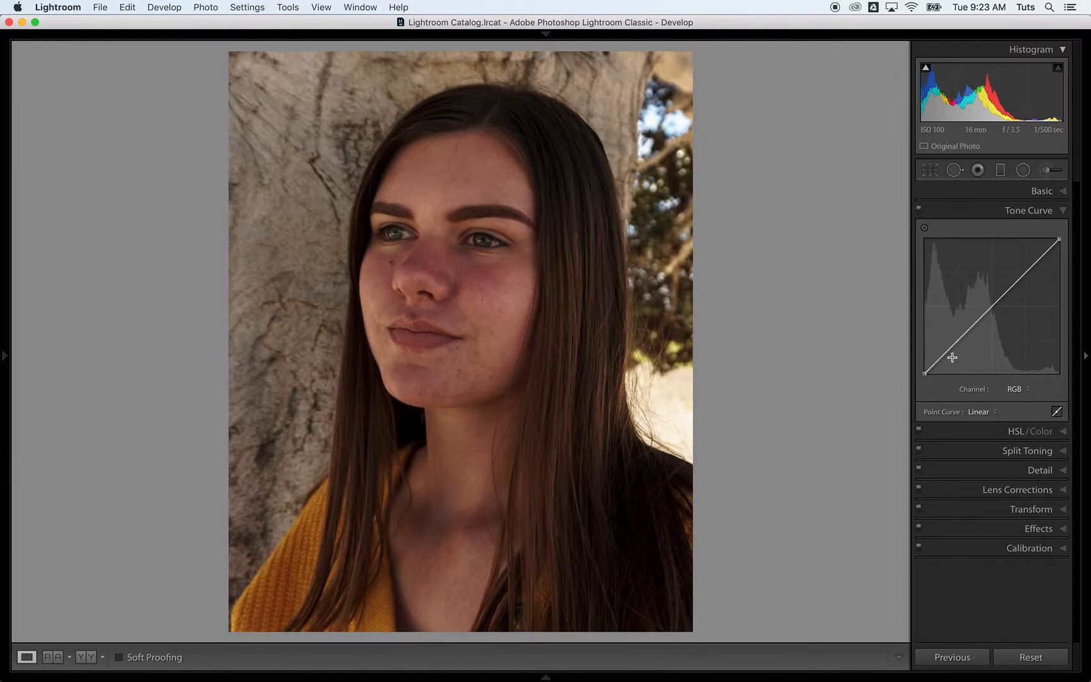
- Add shadow, midtone and highlight points to the RGB tone curve and pull the shadow point slightly down
key(alt)
click(957, 341)
click(993, 305)
click(1027, 271)
drag(958, 343, 959, 345)
mouse_move(959, 344)
mouse_down()
mouse_move(958, 373)
mouse_move(957, 349)
mouse_up()
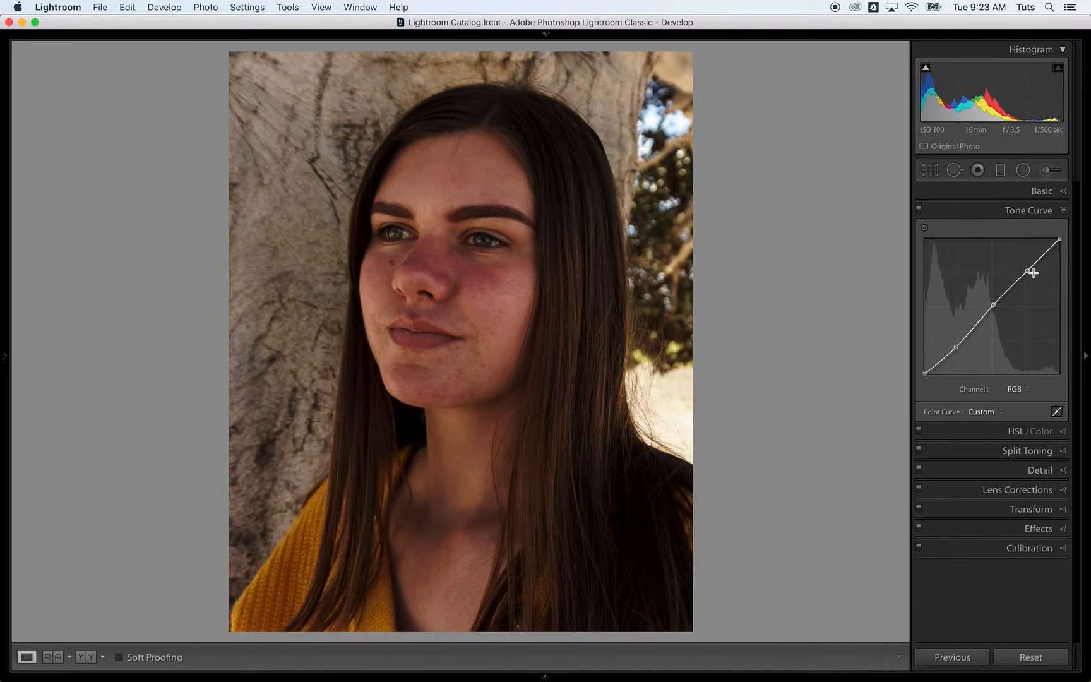
- Raise the highlight point of the RGB tone curve slightly and compare the portrait with the curve off and on
mouse_move(1027, 274)
mouse_down()
mouse_move(1025, 229)
mouse_move(1025, 270)
mouse_up()
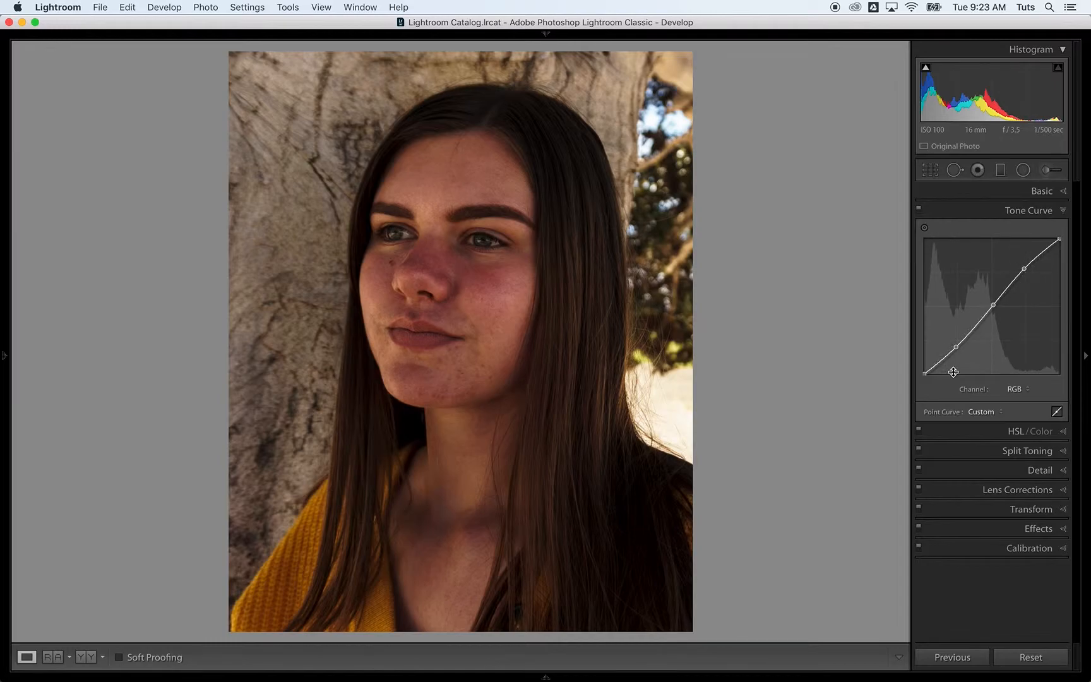
click(918, 210)
click(918, 210)
click(918, 210)
click(918, 210)
- Nudge the tone curve's shadow and highlight points slightly upward and compare the portrait with the curve off and on
drag(955, 346, 956, 345)
drag(1024, 269, 1025, 265)
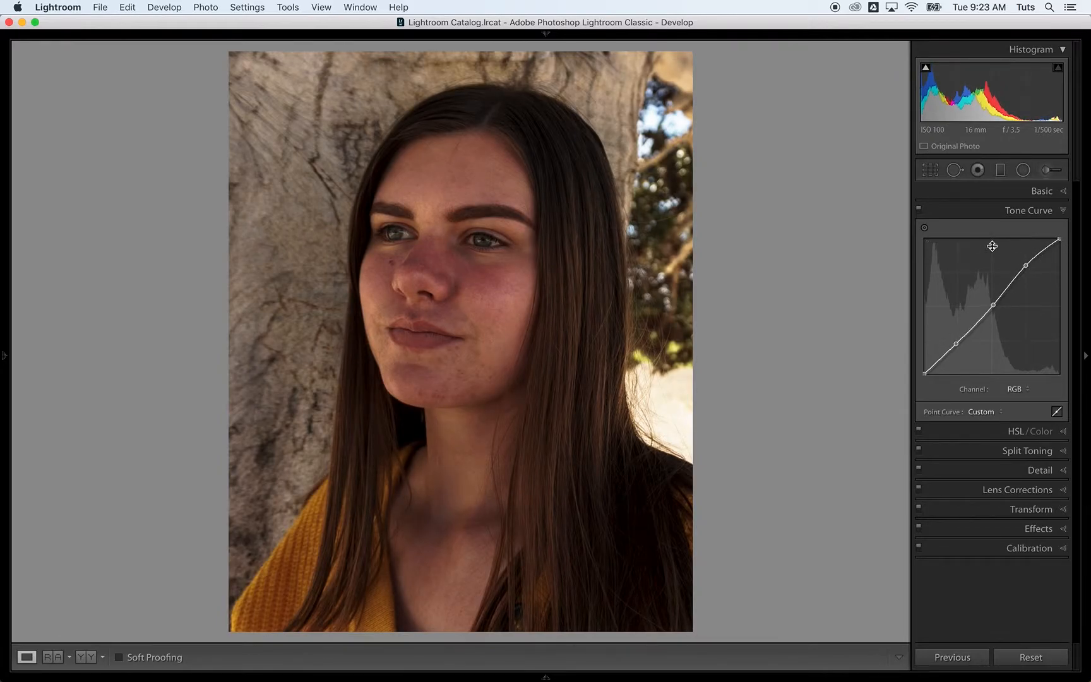
click(918, 210)
click(919, 210)
click(918, 210)
click(918, 210)
- Lift the tone curve's black endpoint straight up and lower its white endpoint a little for a faded matte look
click(924, 375)
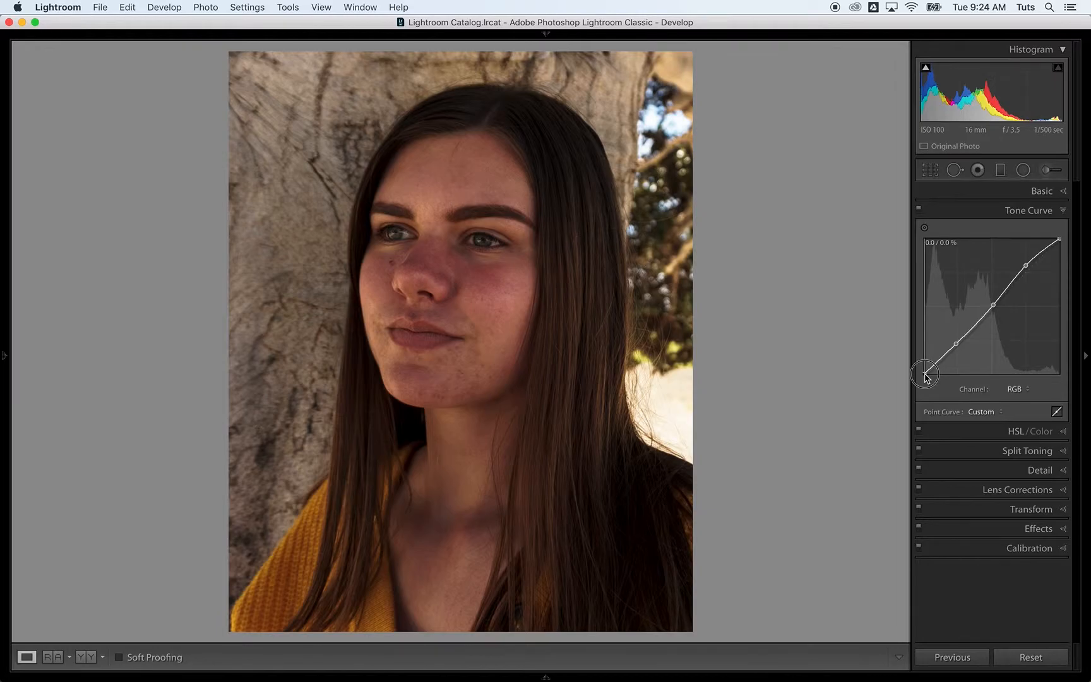
mouse_move(926, 376)
mouse_down()
mouse_move(906, 358)
mouse_move(909, 377)
mouse_up()
mouse_move(924, 374)
mouse_down()
mouse_move(910, 366)
mouse_move(924, 365)
mouse_up()
drag(1058, 238, 1064, 248)
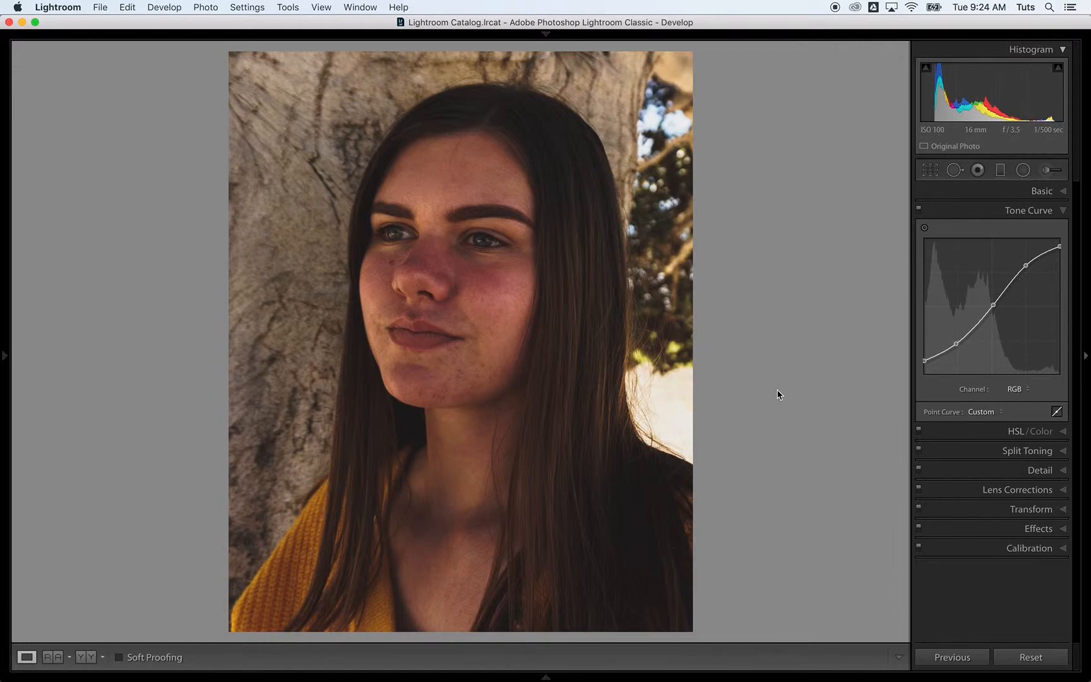
- Try the saved Matte point curve on the portrait and undo it
click(1000, 412)
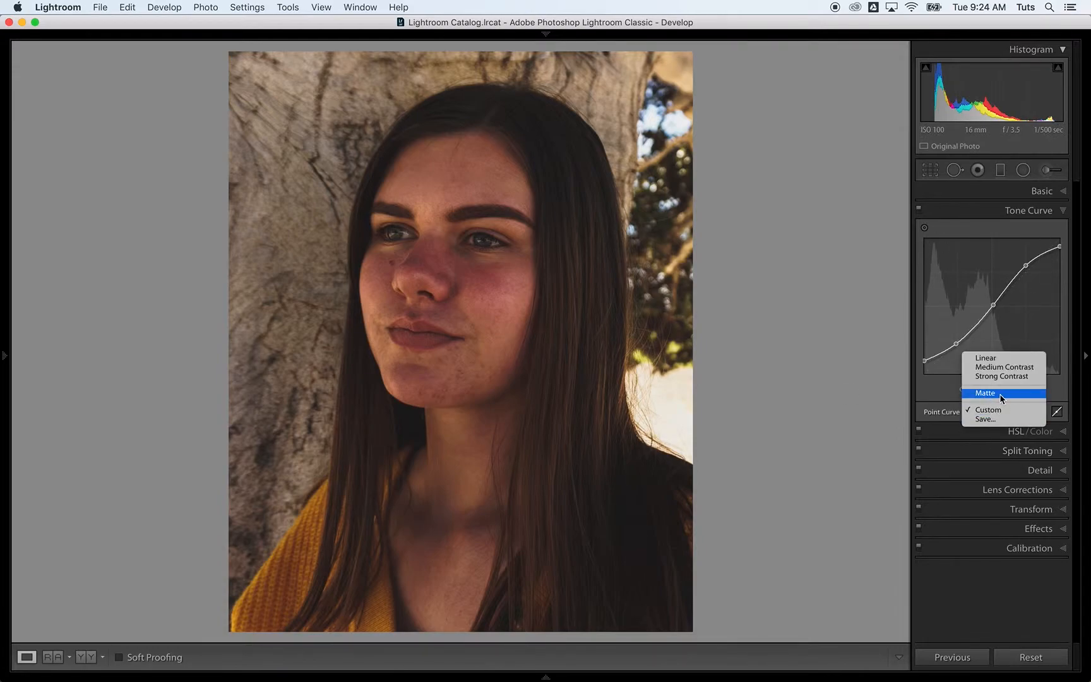
click(985, 392)
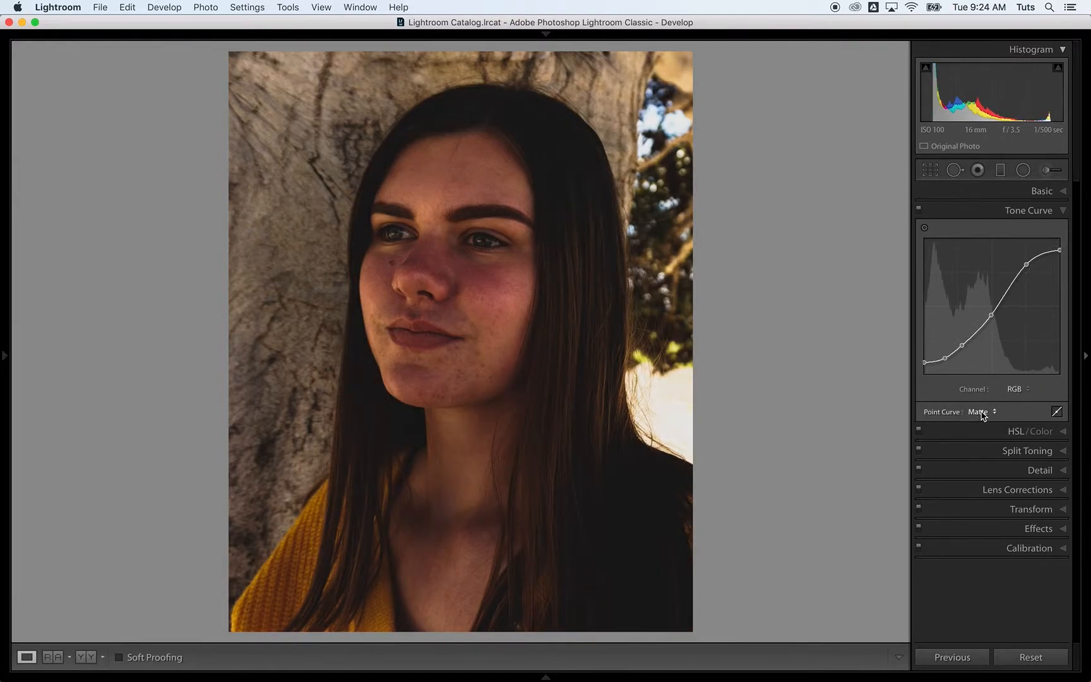
key(super+z)
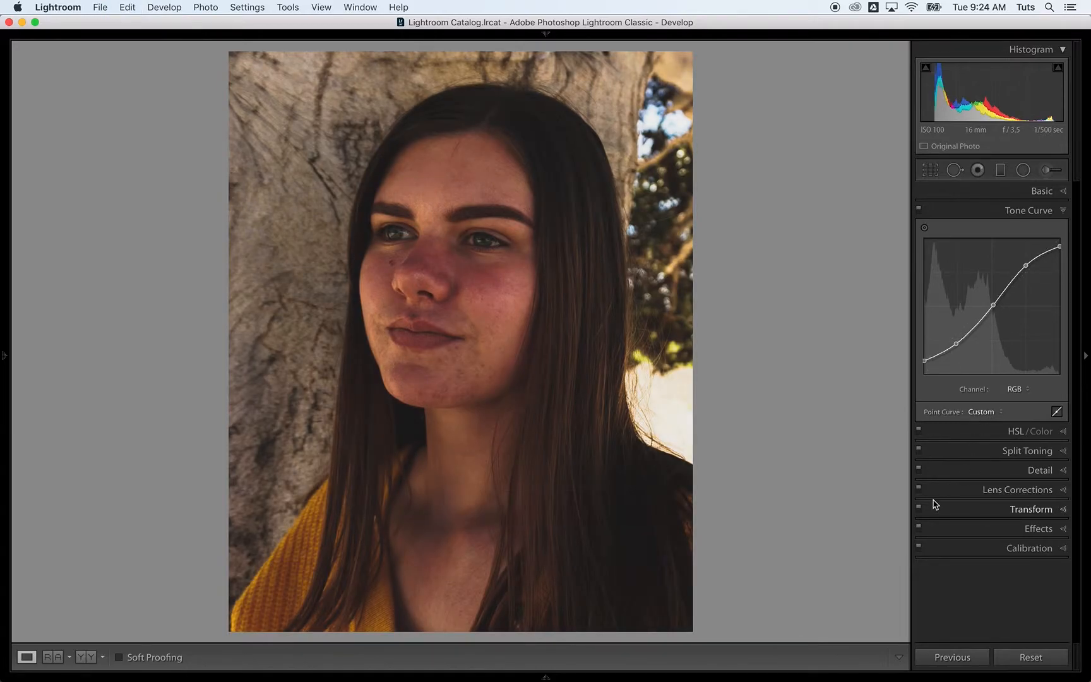
- Check the portrait against its before version and raise the overall Exposure to +0.50
key(backslash)
key(backslash)
click(1063, 210)
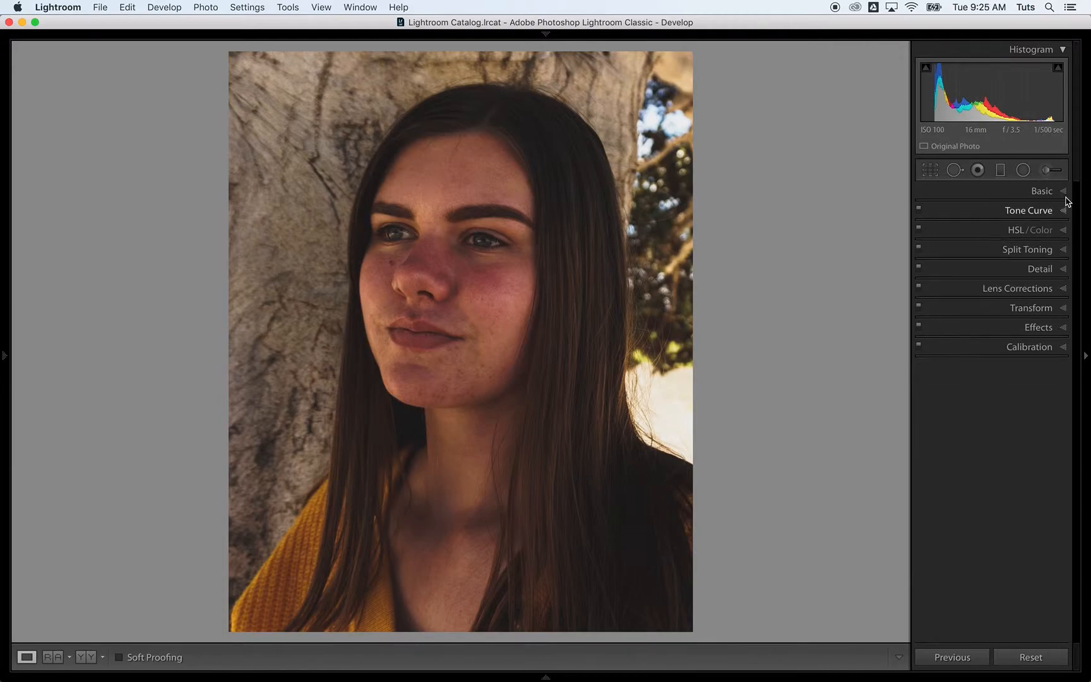
click(1063, 189)
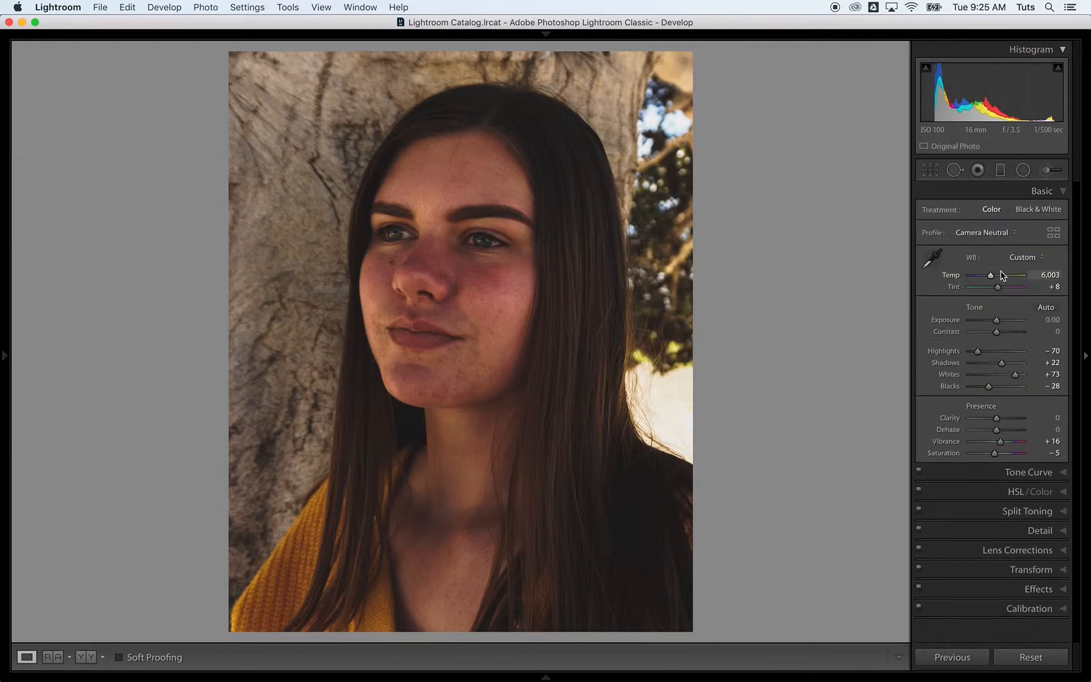
click(996, 323)
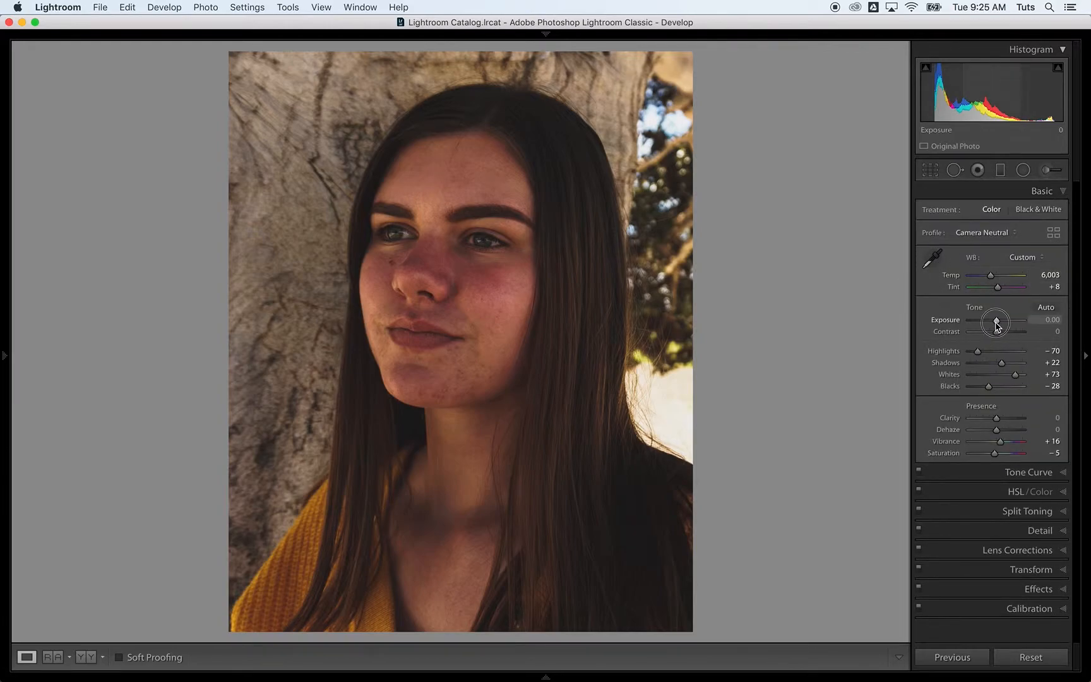
drag(996, 325, 997, 325)
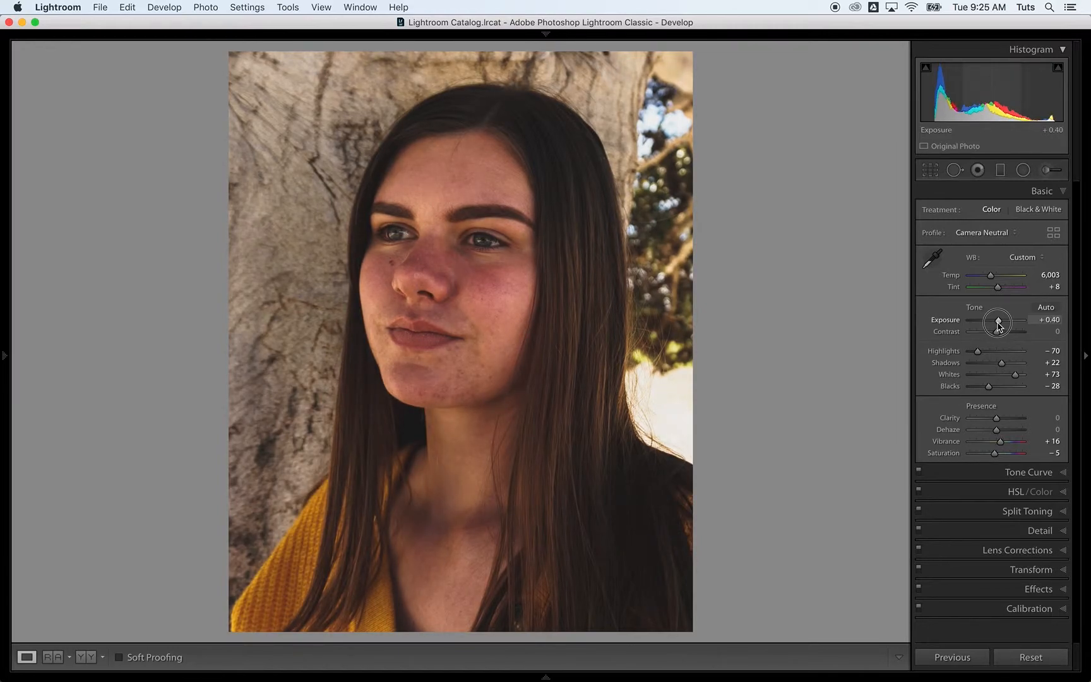
drag(998, 325, 998, 325)
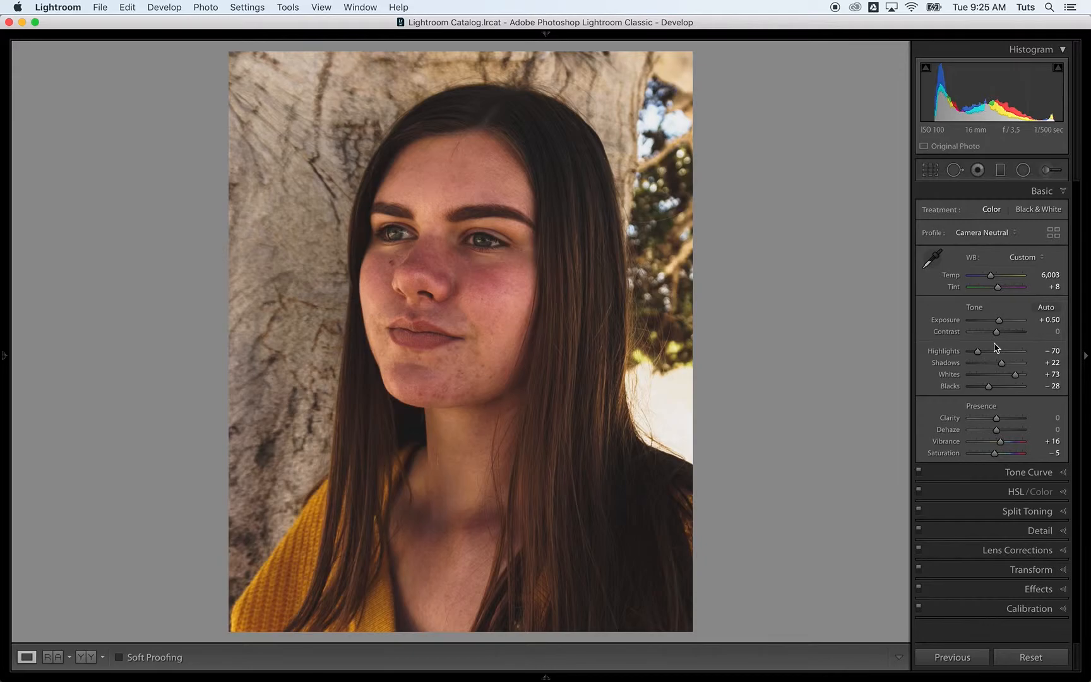
- Compare the brightened portrait with its before version several times and collapse the Basic section
key(backslash)
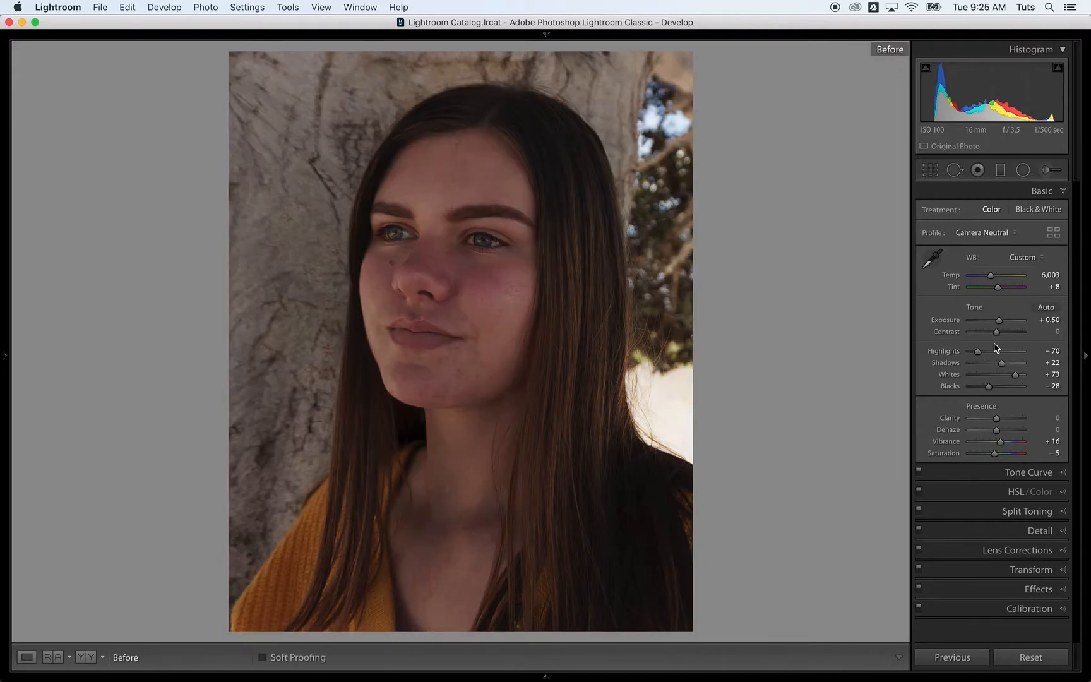
key(backslash)
key(backslash)
key(backslash)
key(backslash)
key(backslash)
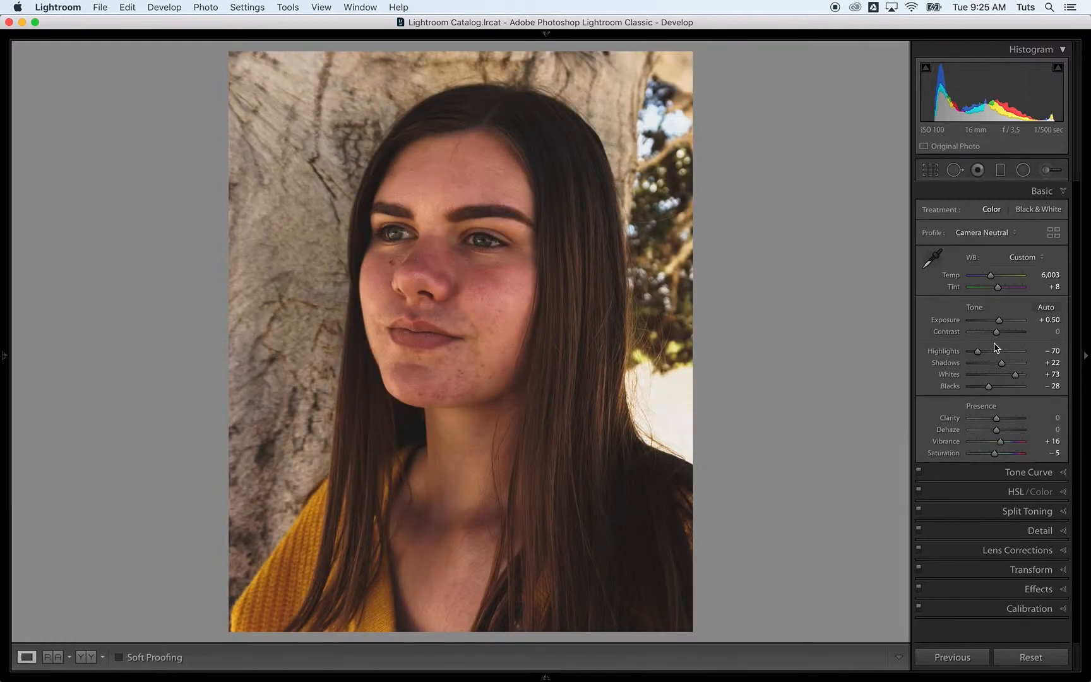
click(1064, 193)
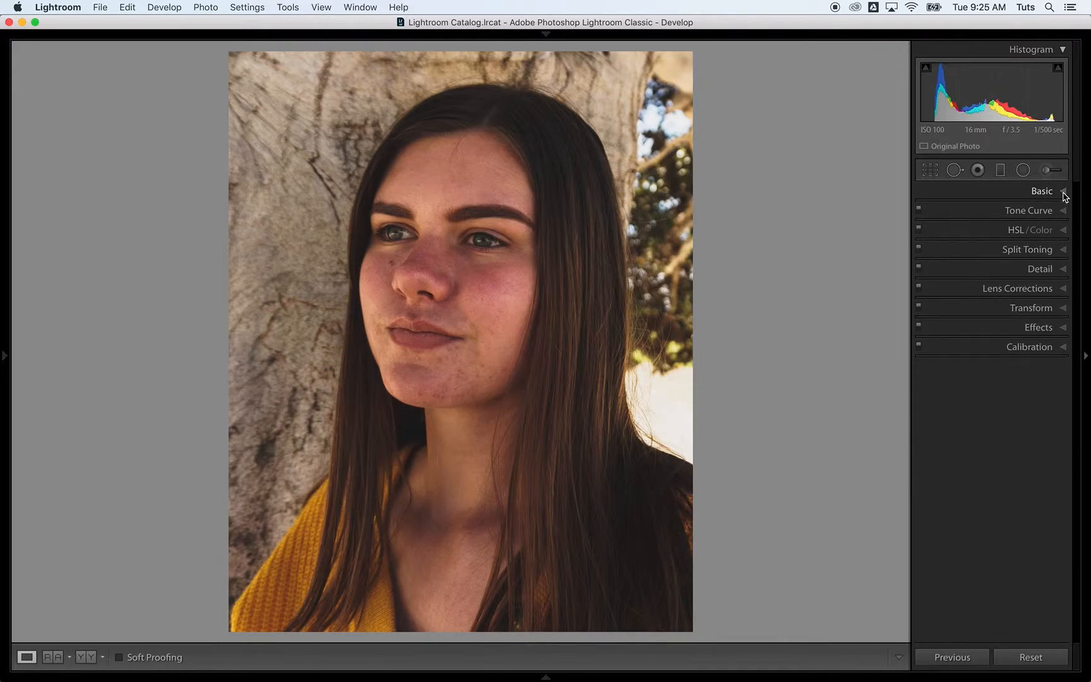
- Set the Sharpening Amount to 60 and Radius to 1.5, previewing the radius effect in greyscale
click(1065, 270)
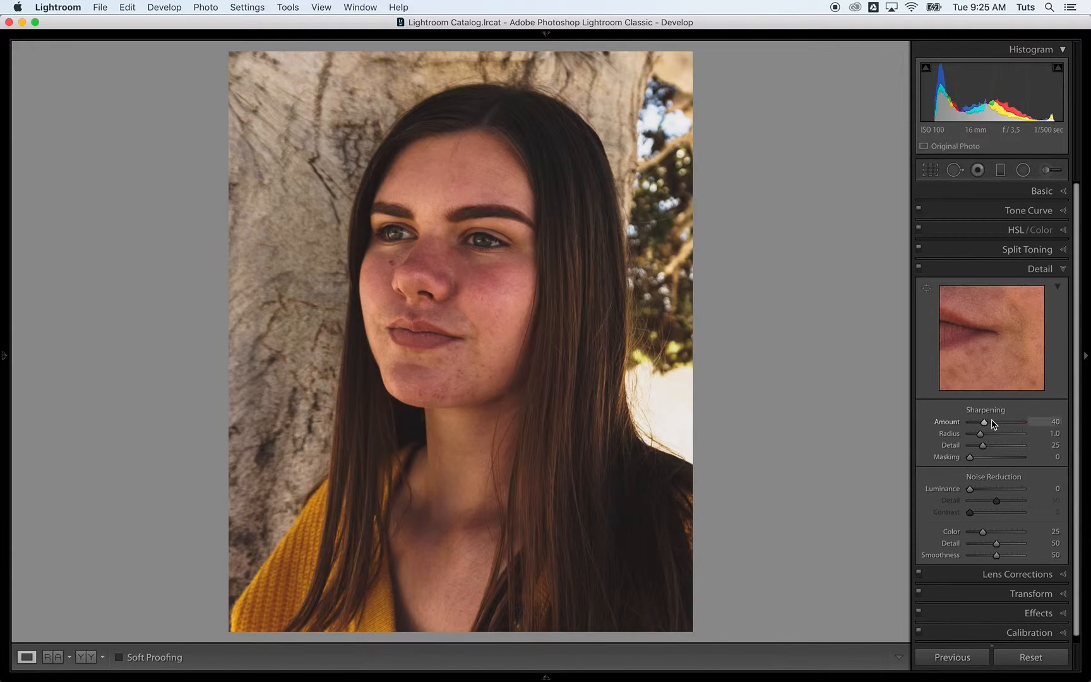
drag(984, 423, 993, 425)
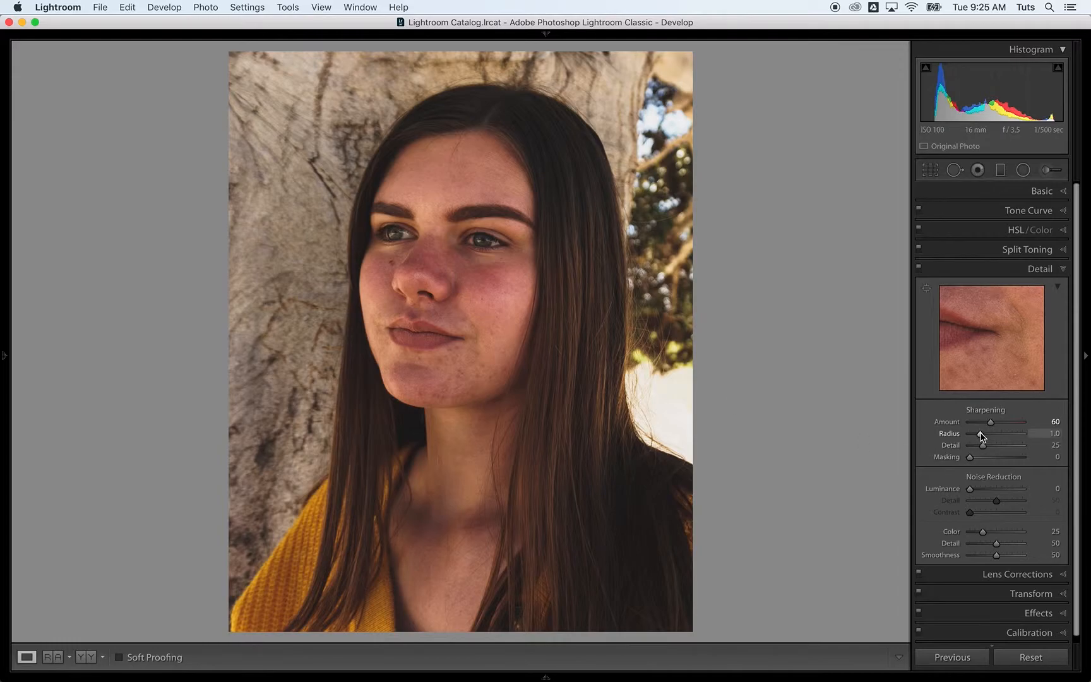
key(alt)
drag(980, 434, 1012, 437)
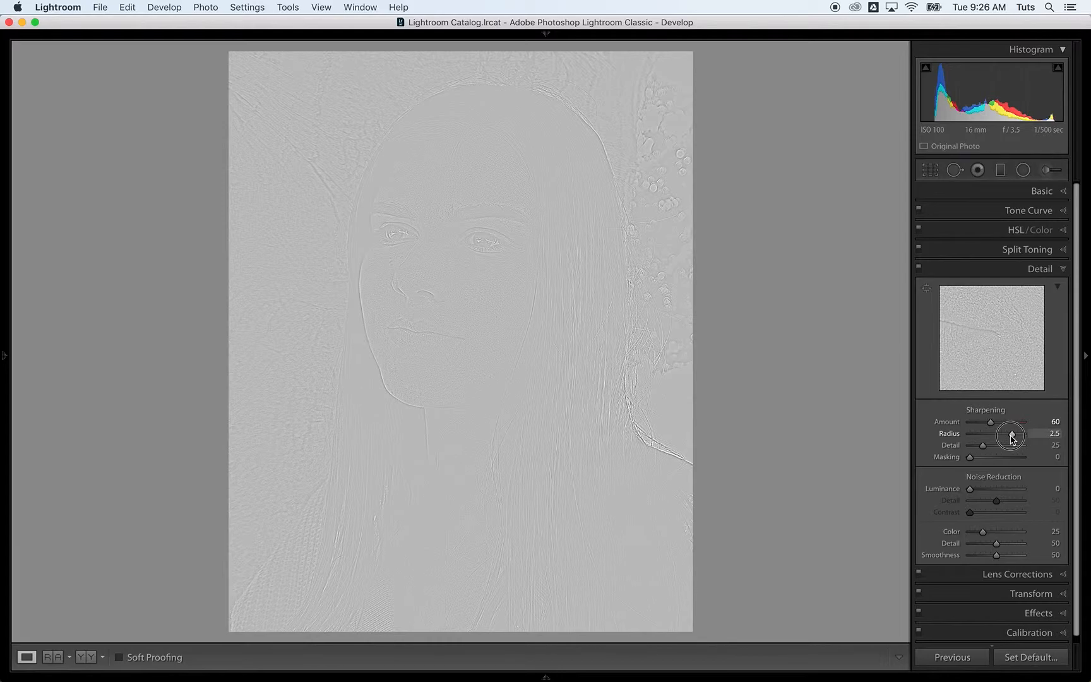
drag(1011, 437, 991, 438)
drag(991, 438, 990, 438)
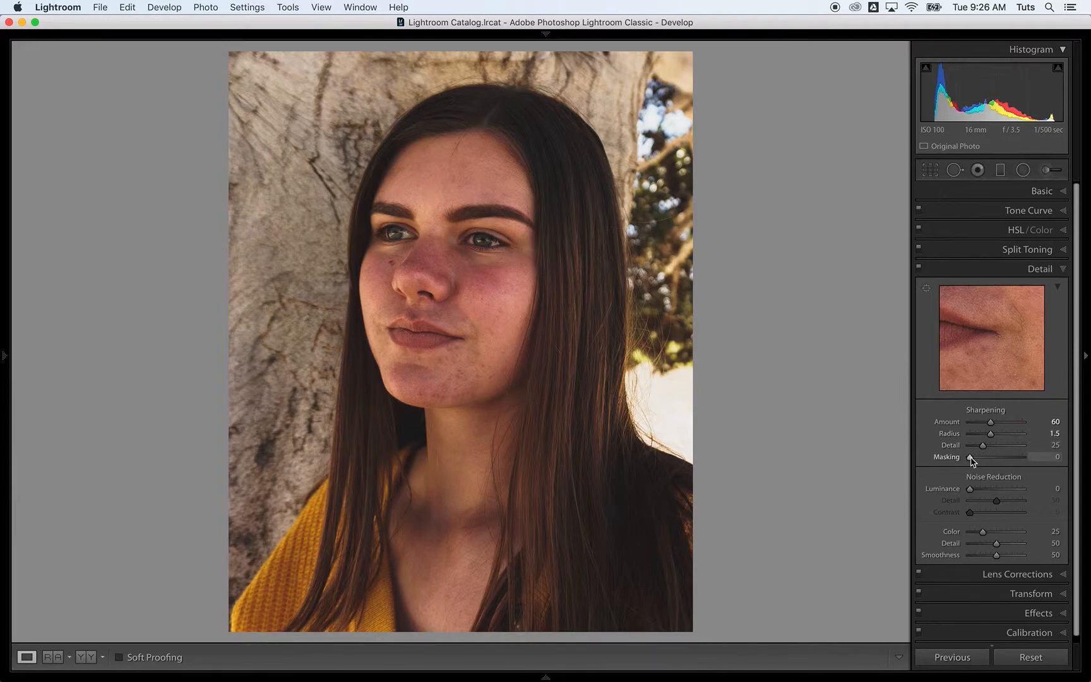
- Set the Sharpening Masking to 80 using the mask preview, limiting sharpening to the portrait's edges
key(alt)
drag(971, 460, 1013, 462)
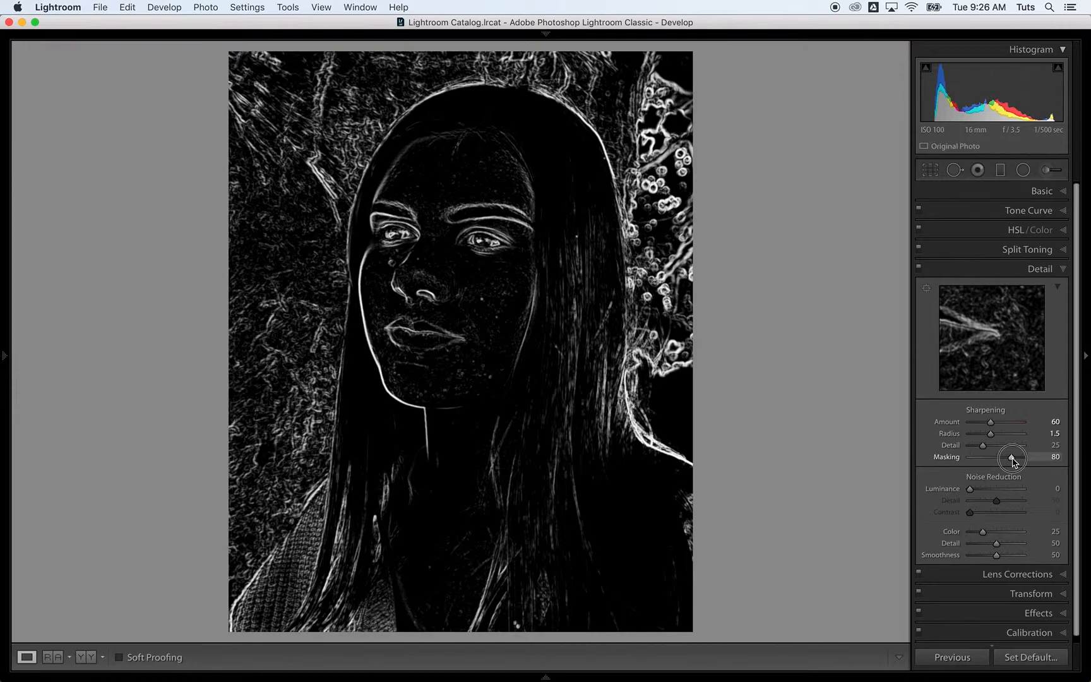
drag(1011, 460, 1012, 461)
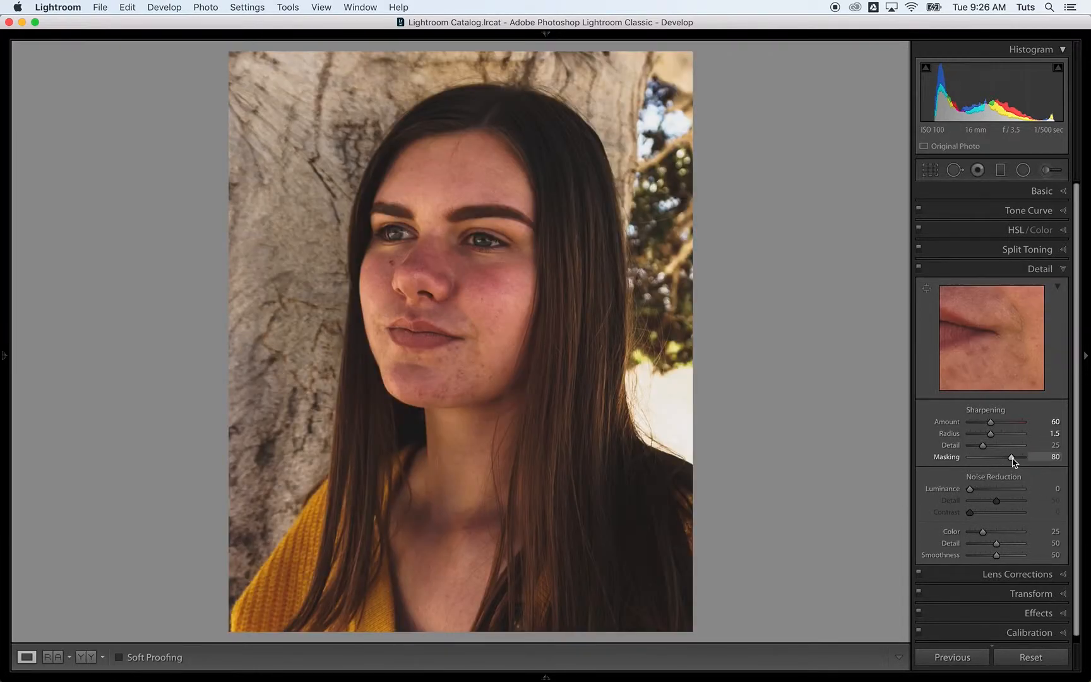
click(1064, 270)
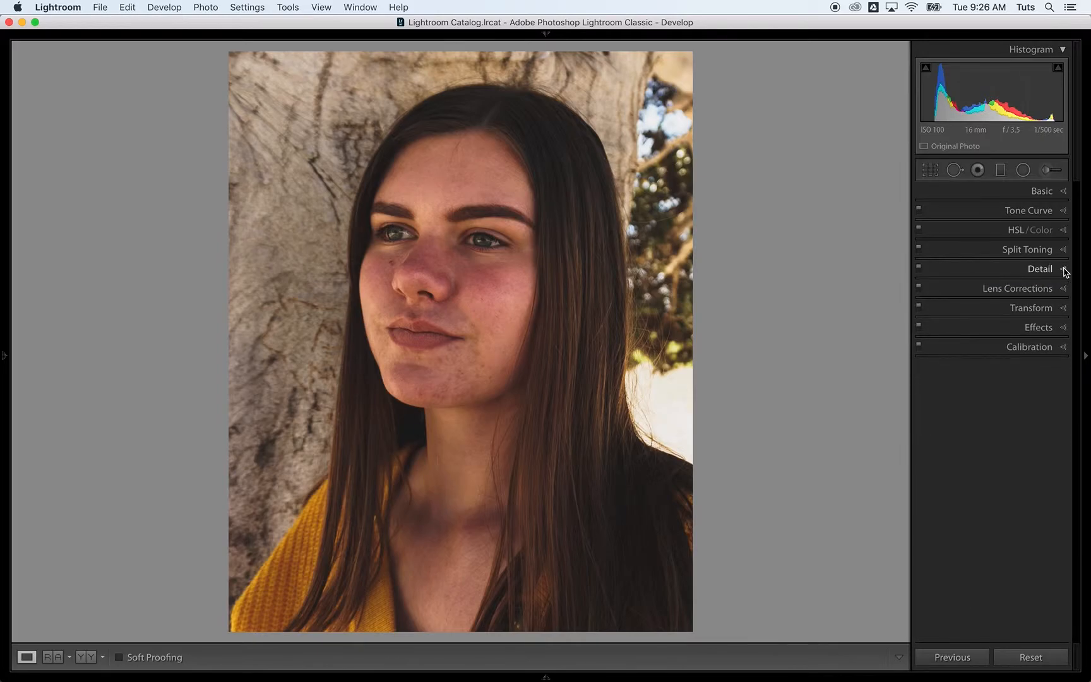
- Inspect the face up close and compare the before and after versions, both toggled and side by side
click(1060, 334)
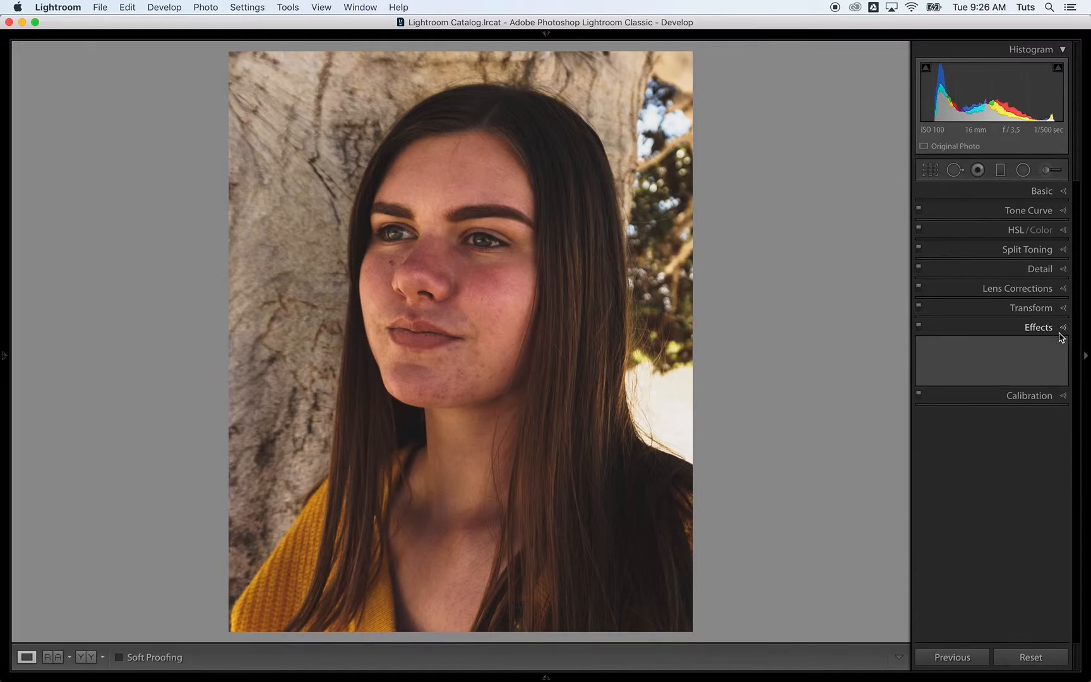
click(1062, 329)
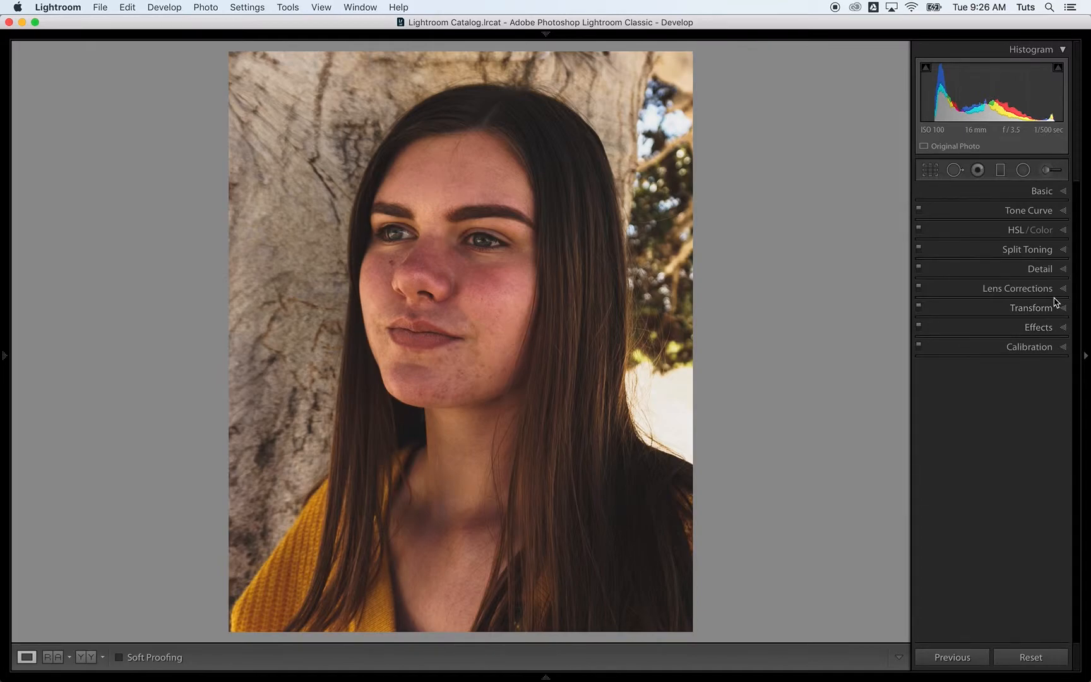
click(493, 315)
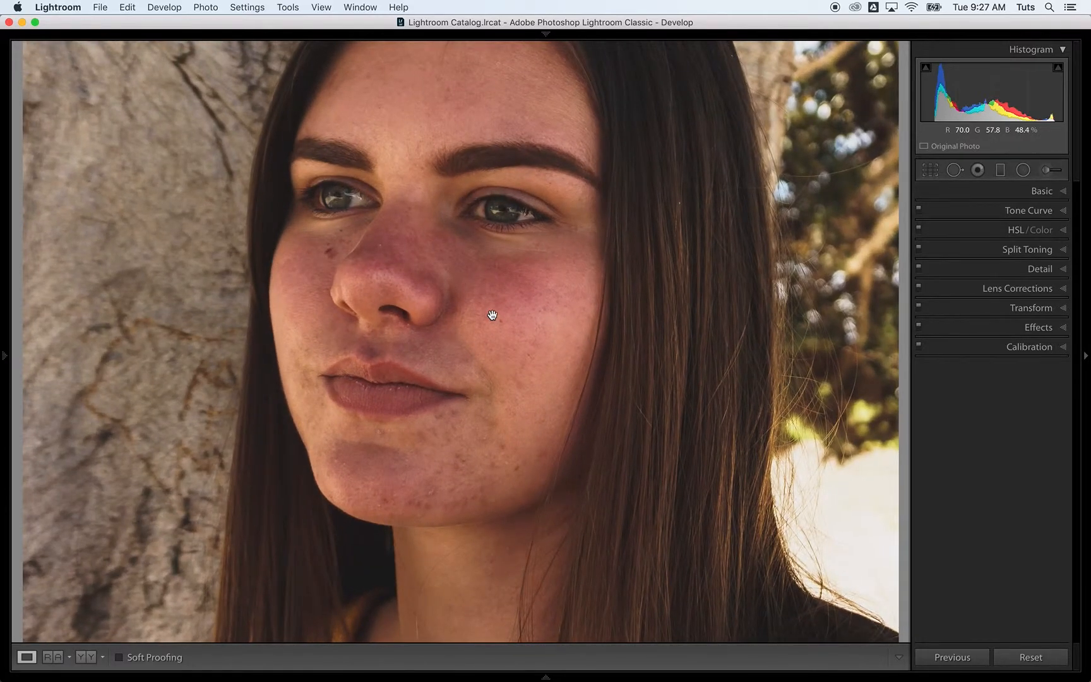
click(491, 319)
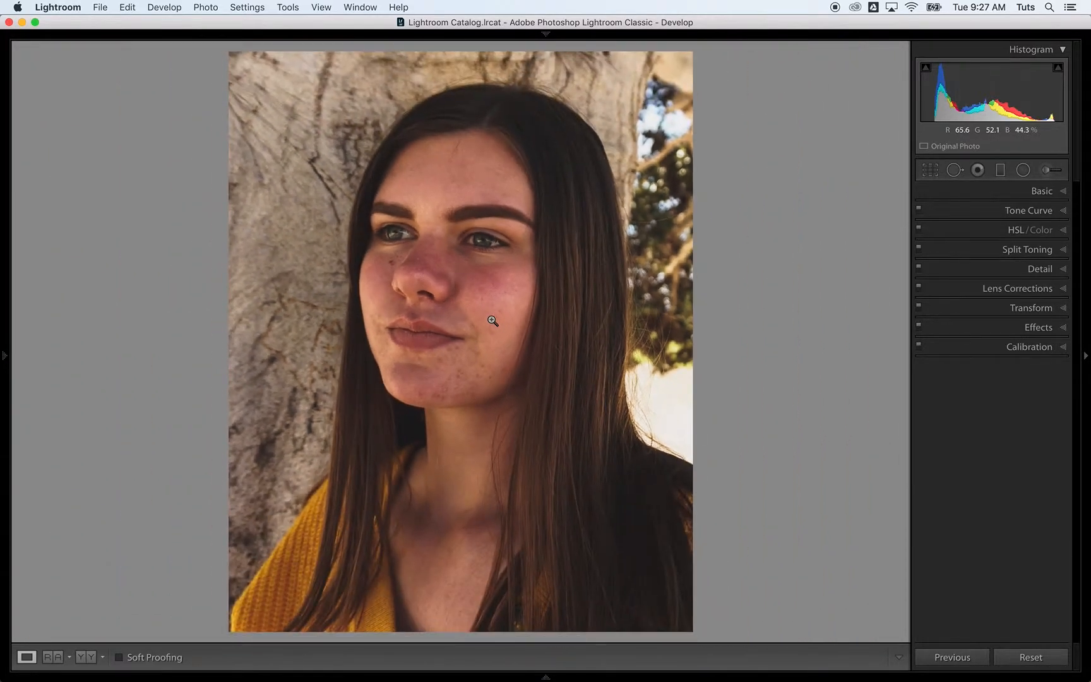
key(backslash)
key(backslash)
key(y)
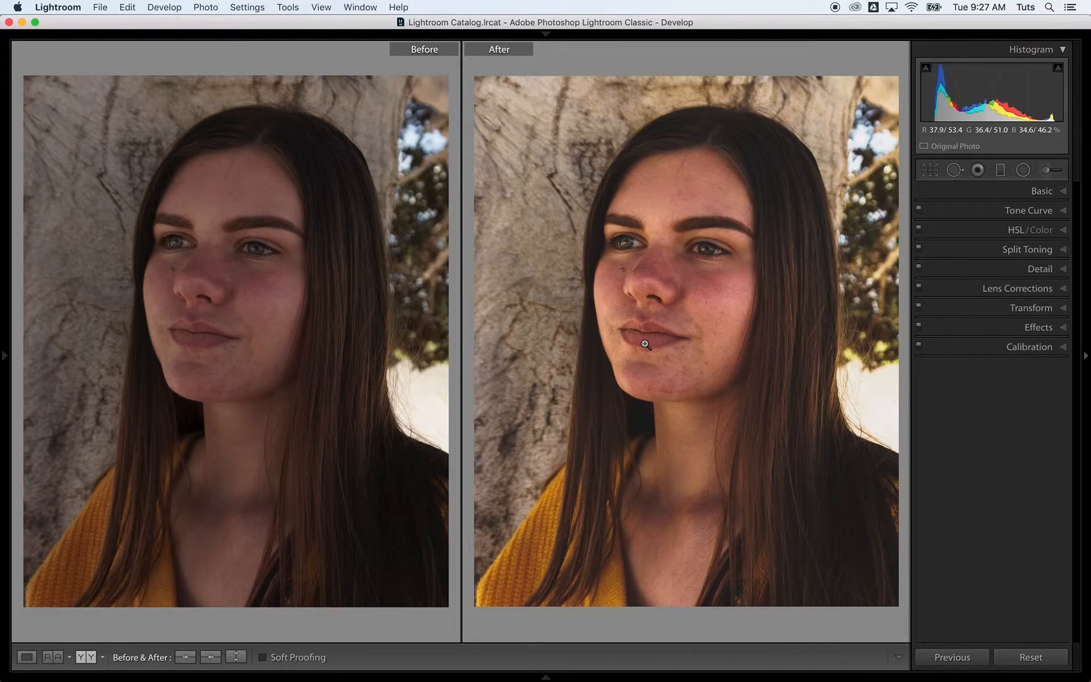
key(y)
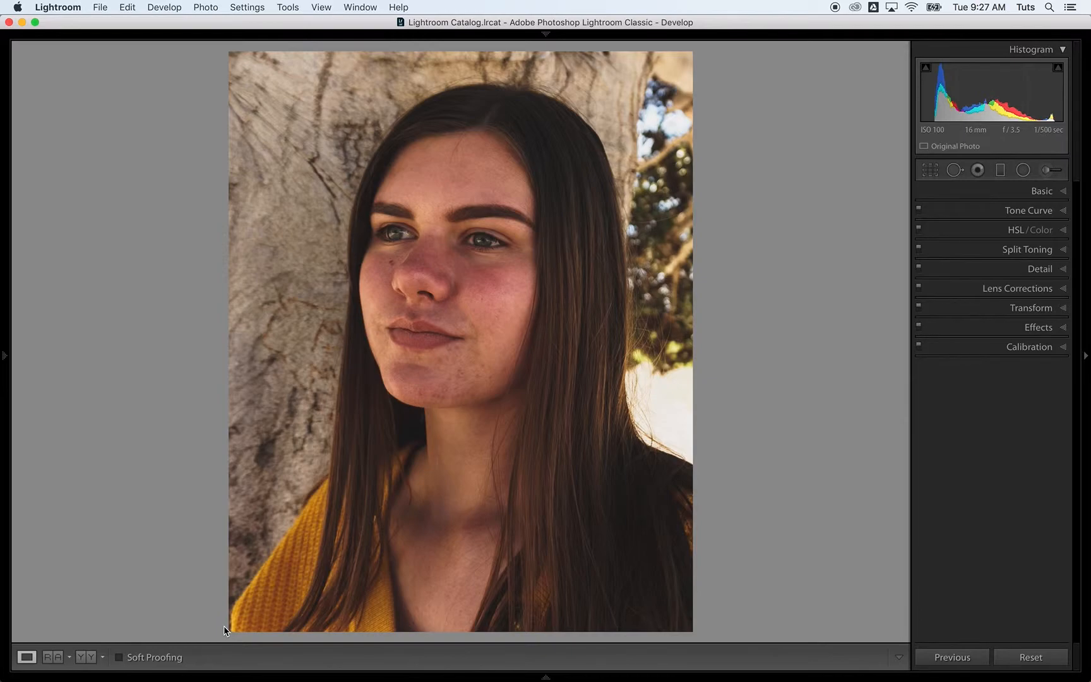
- Start copying the edited portrait's develop settings and include every available setting
mouse_move(222, 678)
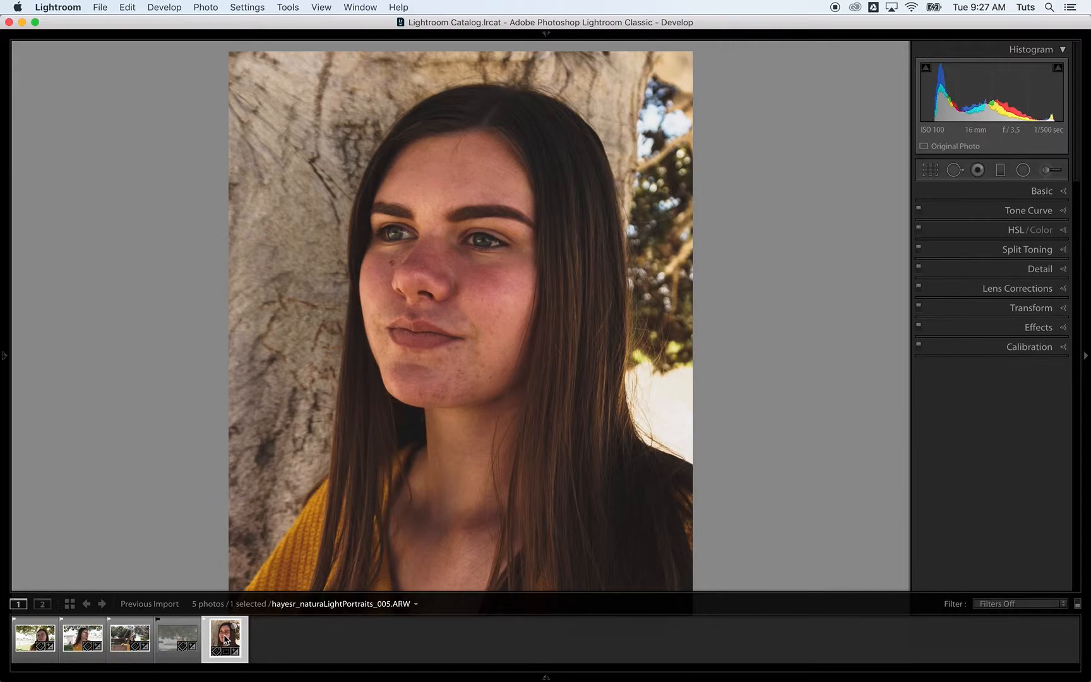
right_click(225, 638)
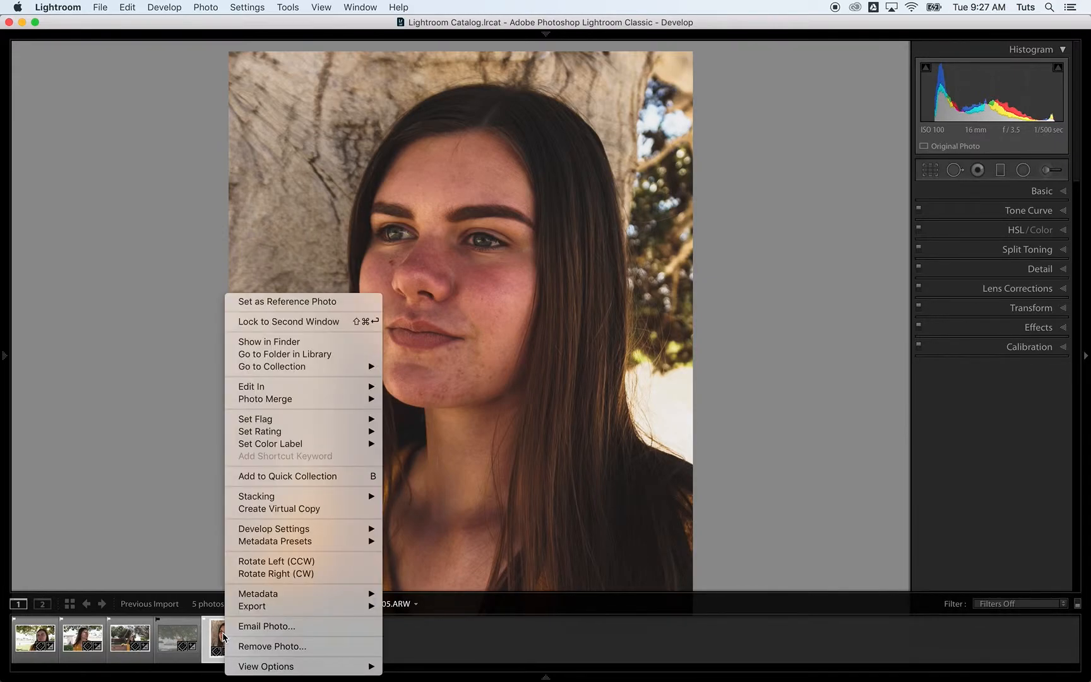
mouse_move(324, 529)
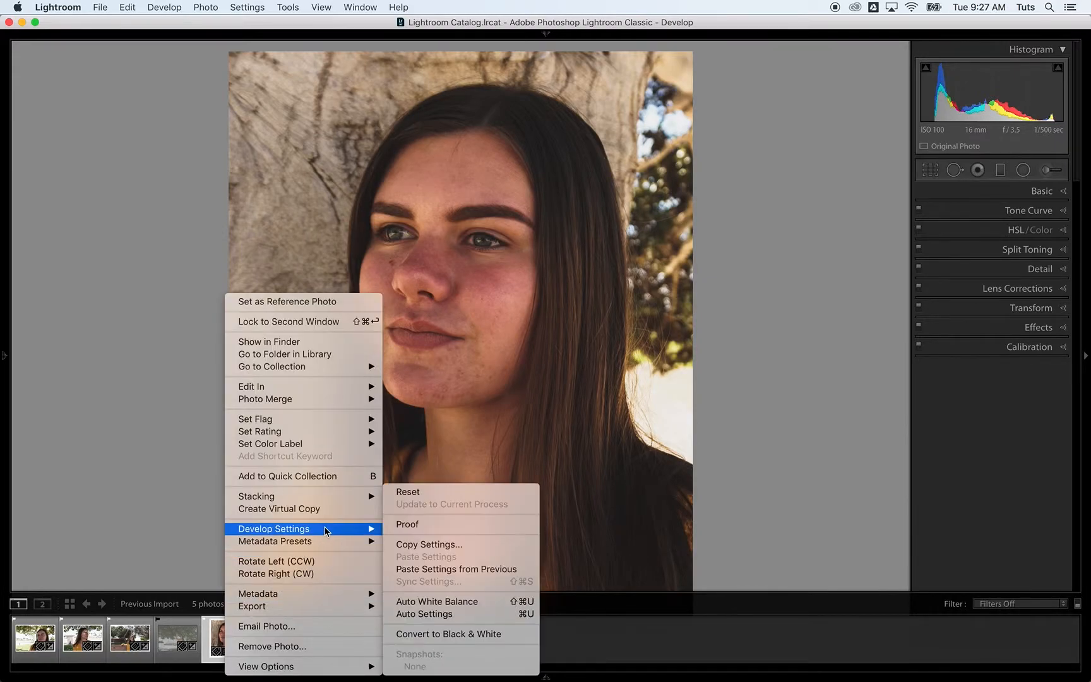
click(422, 544)
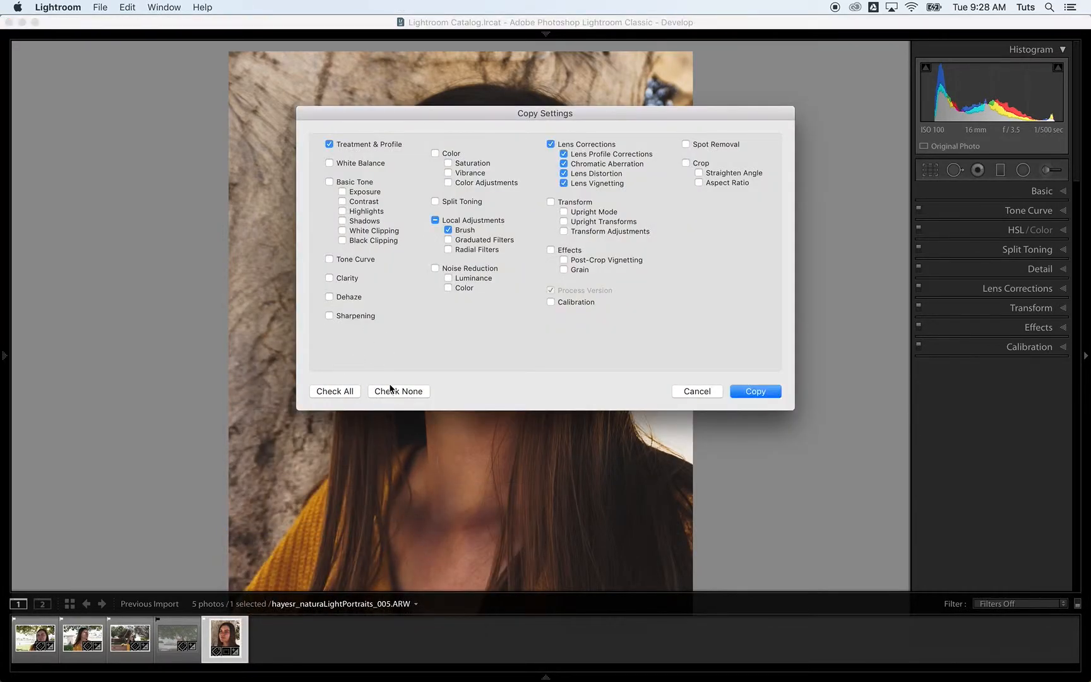
click(386, 391)
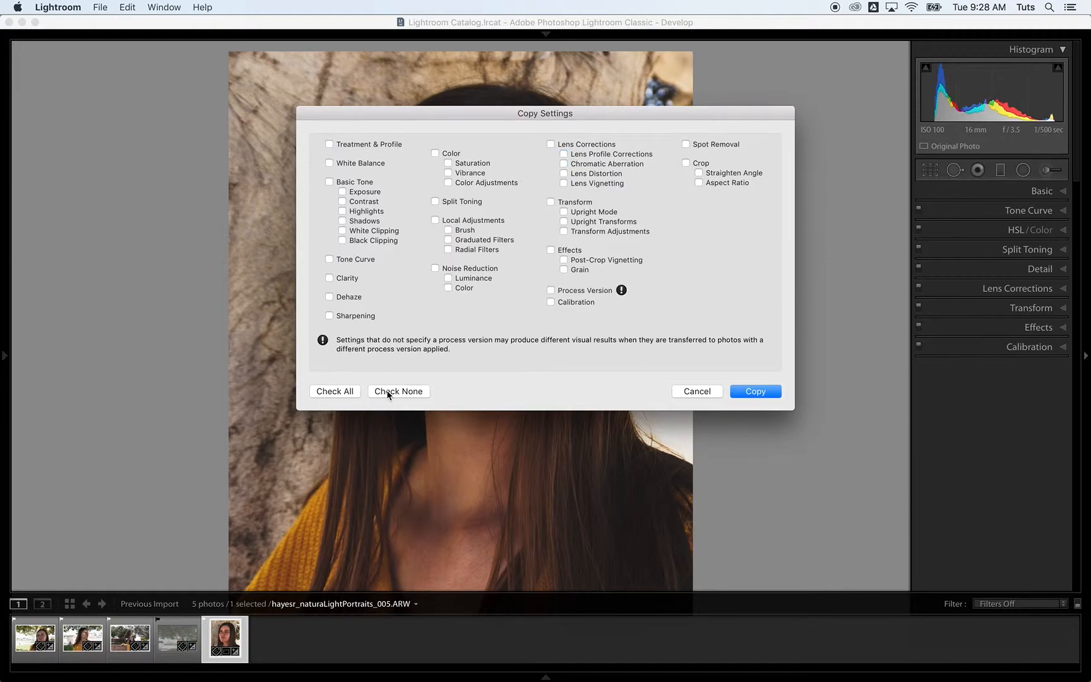
click(344, 391)
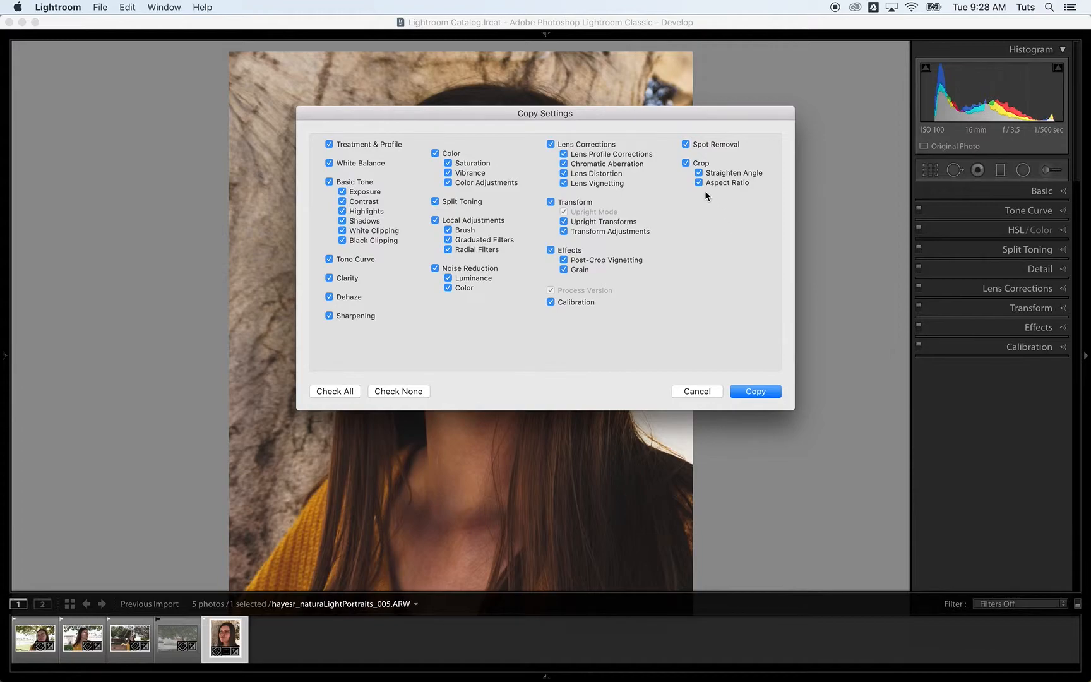
- Exclude Crop, Spot Removal, Transform, Effects and Local Adjustments, and copy the portrait's remaining develop settings
click(686, 165)
click(685, 145)
click(551, 202)
click(550, 250)
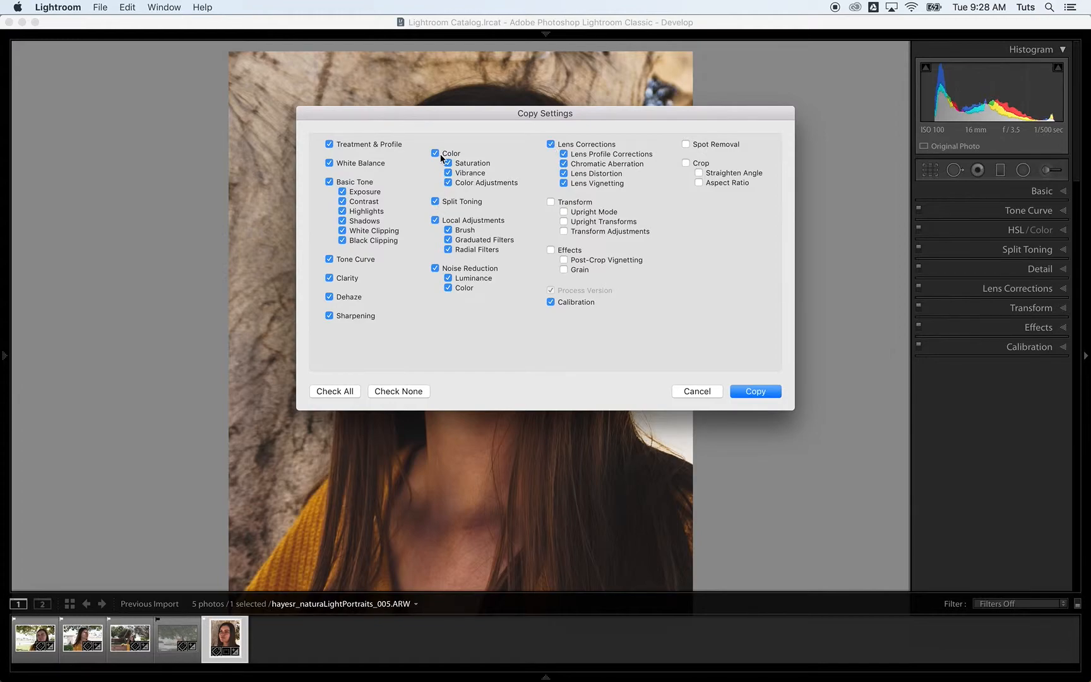
click(435, 219)
click(754, 392)
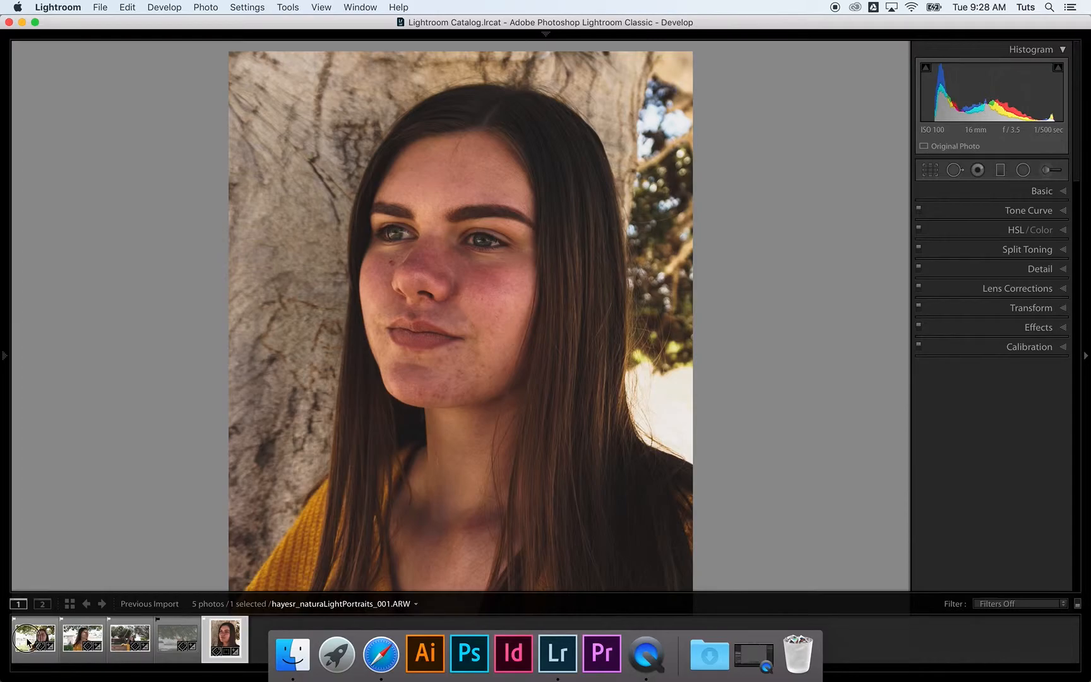
- Select the first three photos in the filmstrip and paste the copied develop settings onto all of them
click(30, 645)
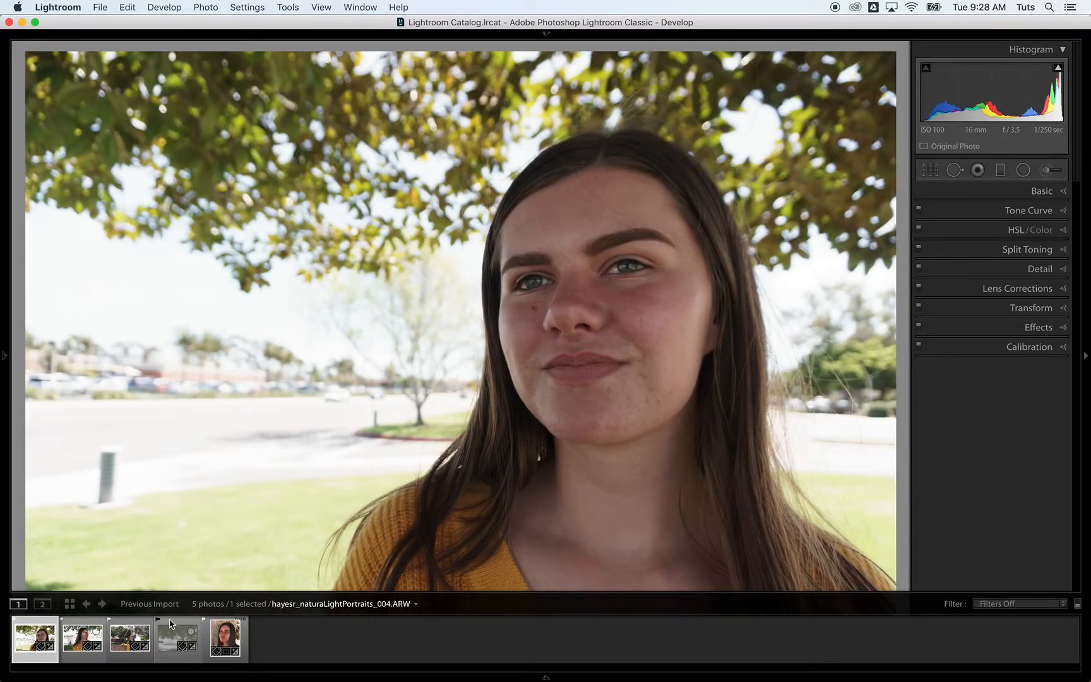
shift+click(122, 638)
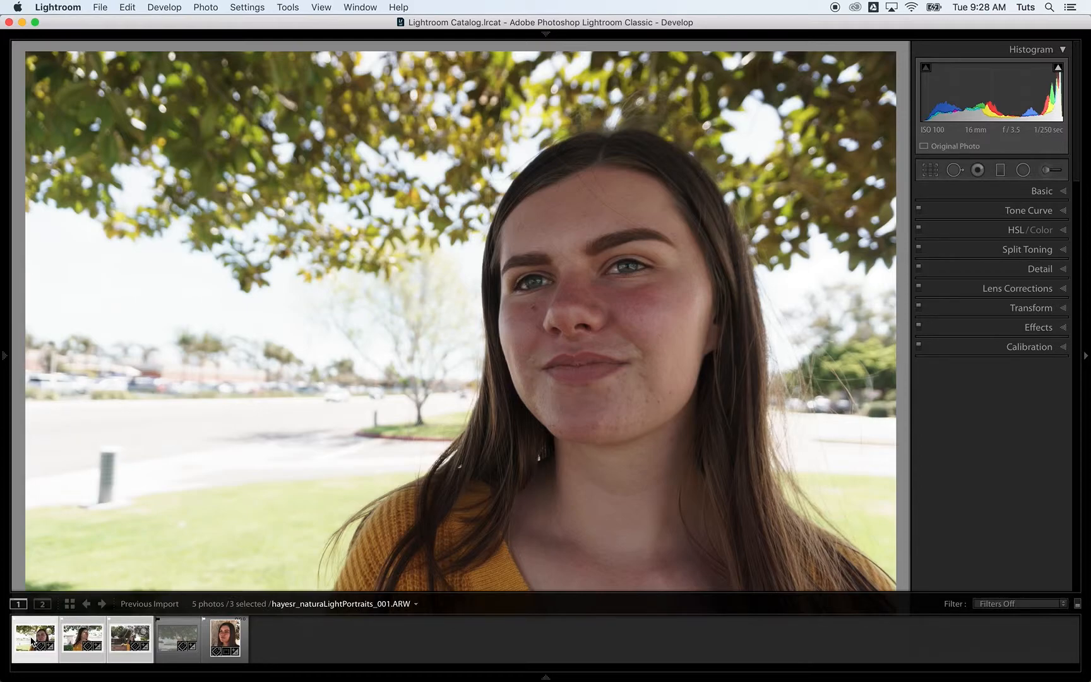
click(114, 641)
click(68, 650)
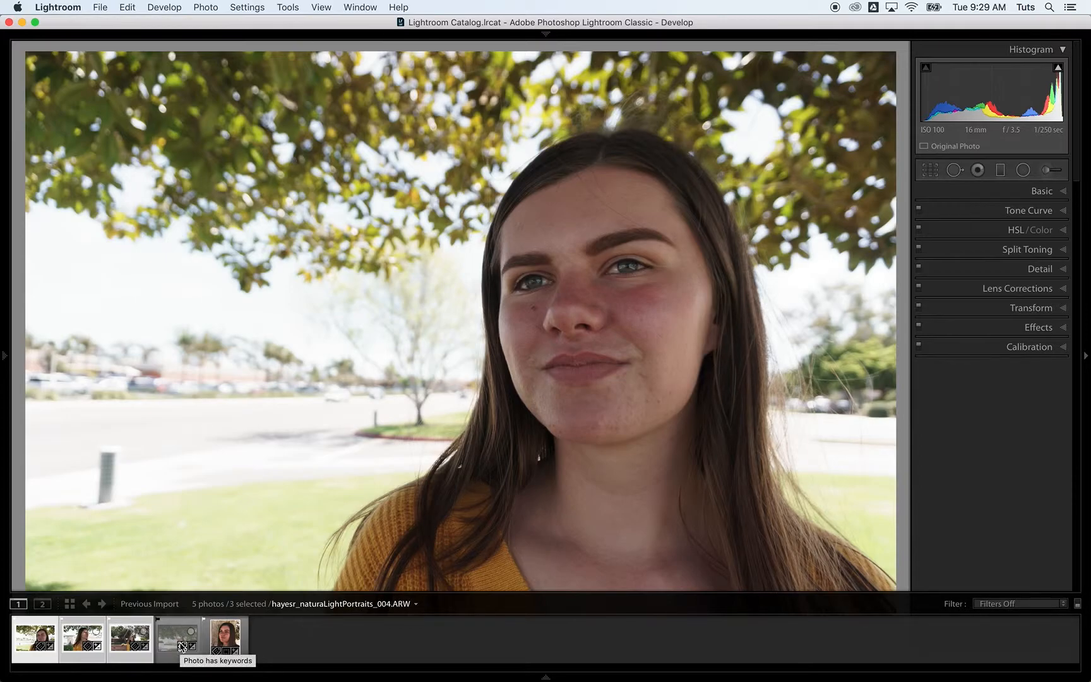
right_click(117, 631)
mouse_move(185, 531)
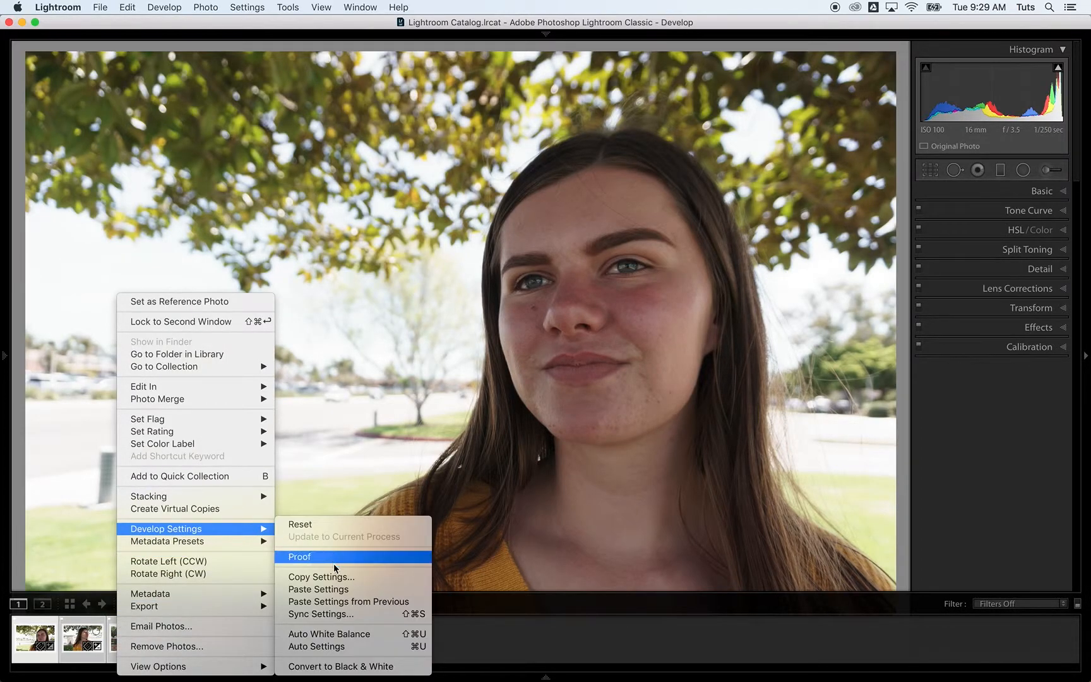
click(336, 590)
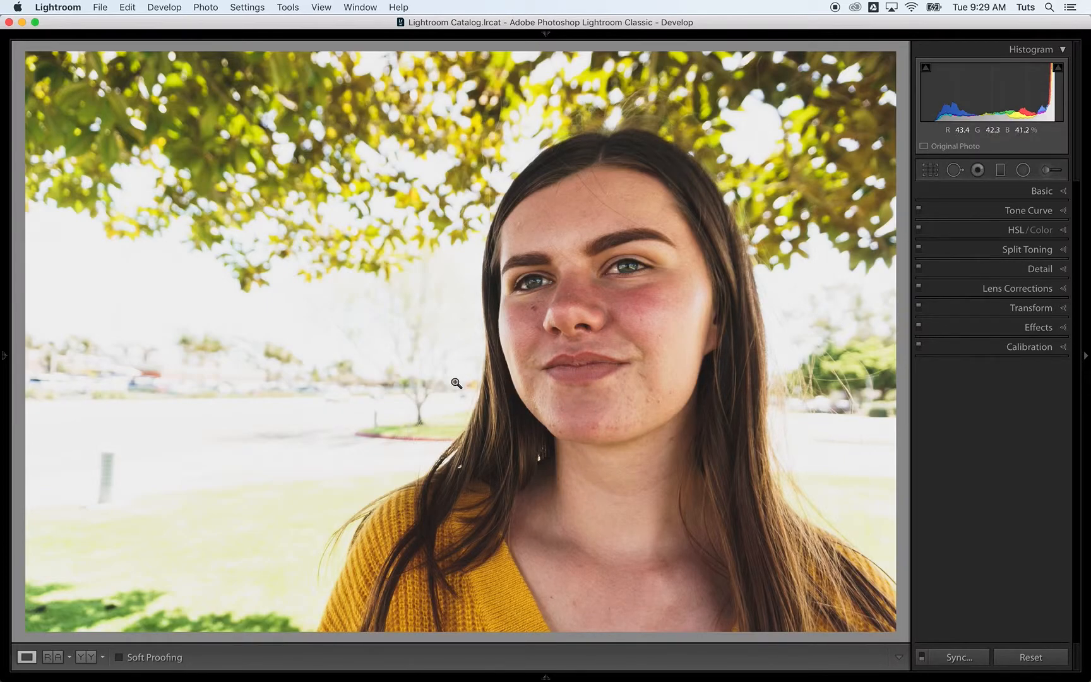
- Review the pasted look on each of the three selected photos
mouse_move(94, 679)
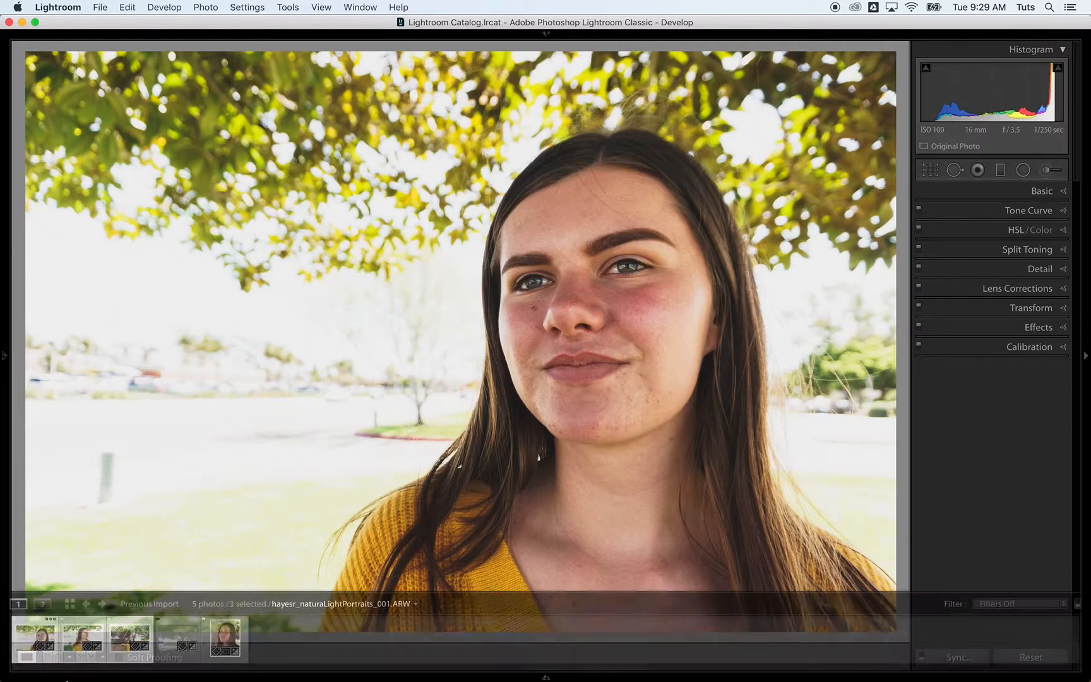
click(69, 640)
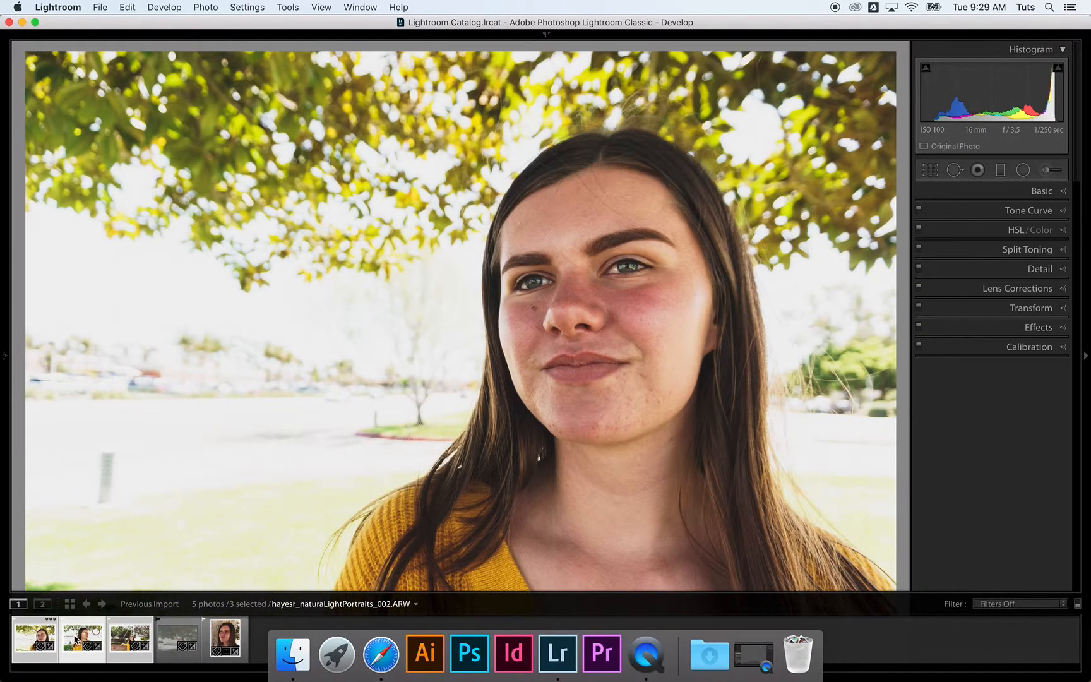
click(127, 634)
click(127, 634)
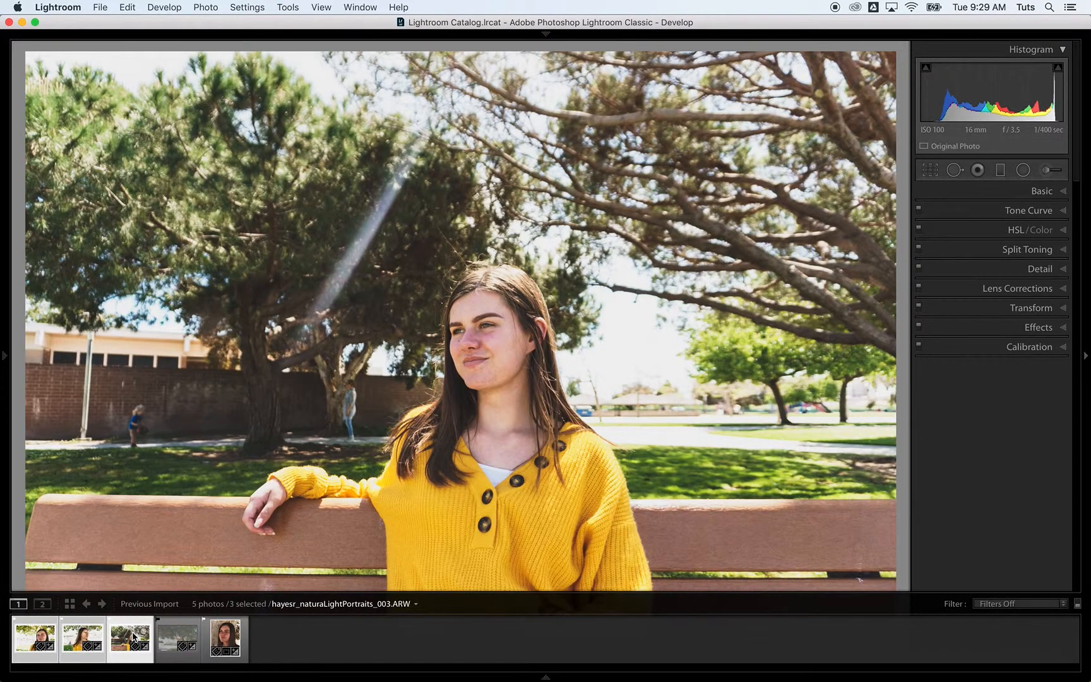
click(81, 638)
click(29, 640)
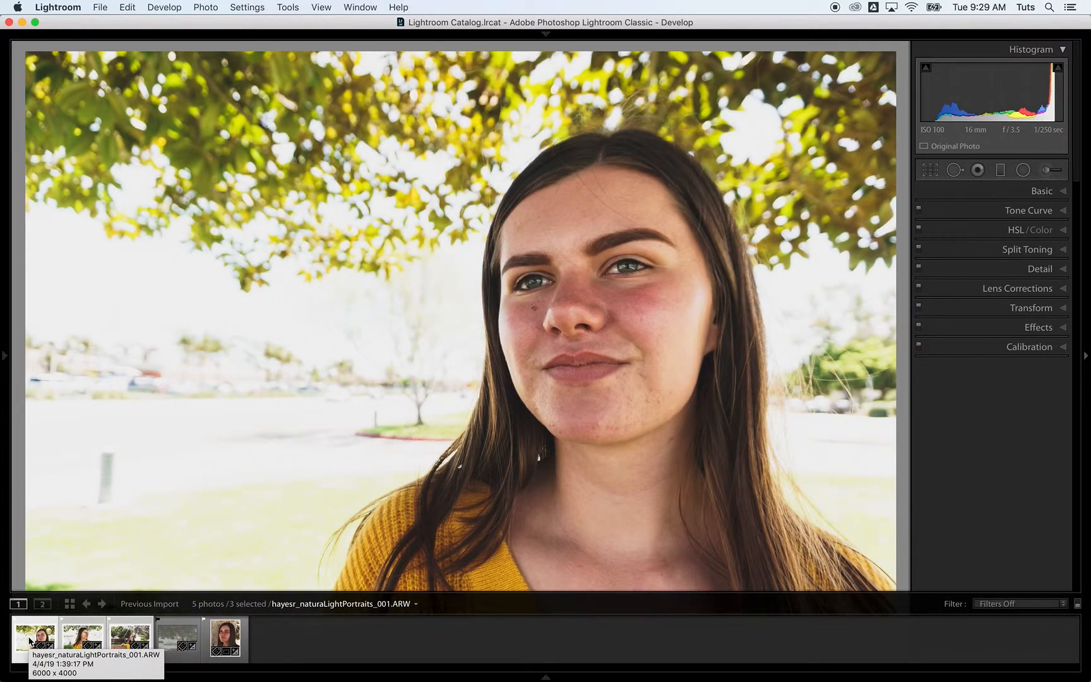
- Undo the recent photo selections and the settings pasted onto the three photos
key(super+z)
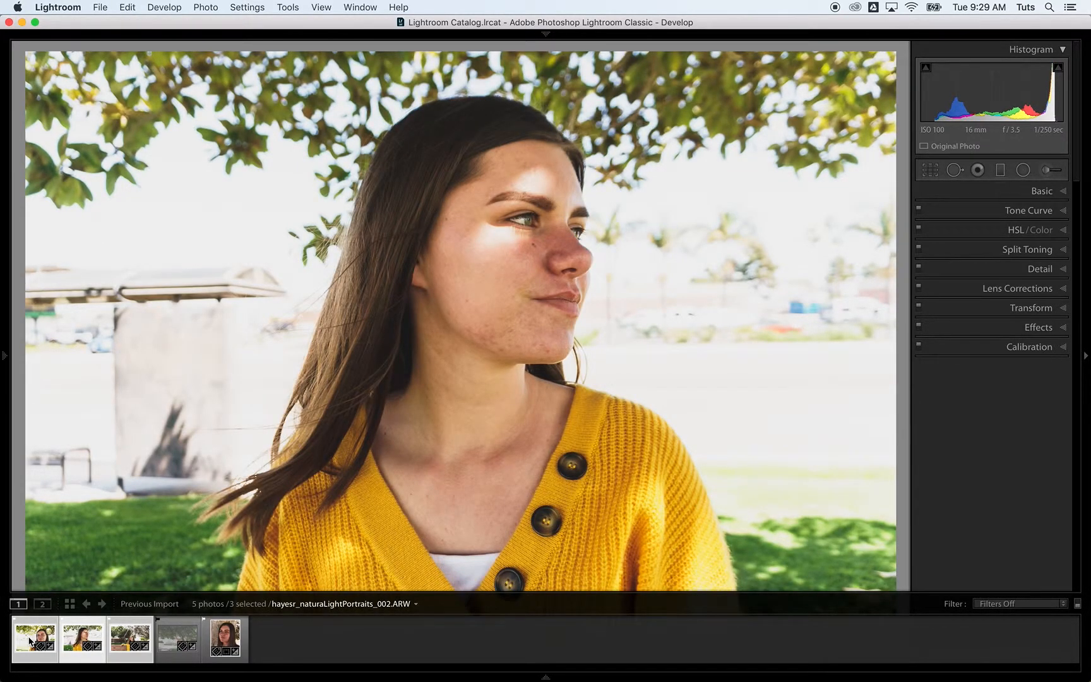
key(super+z)
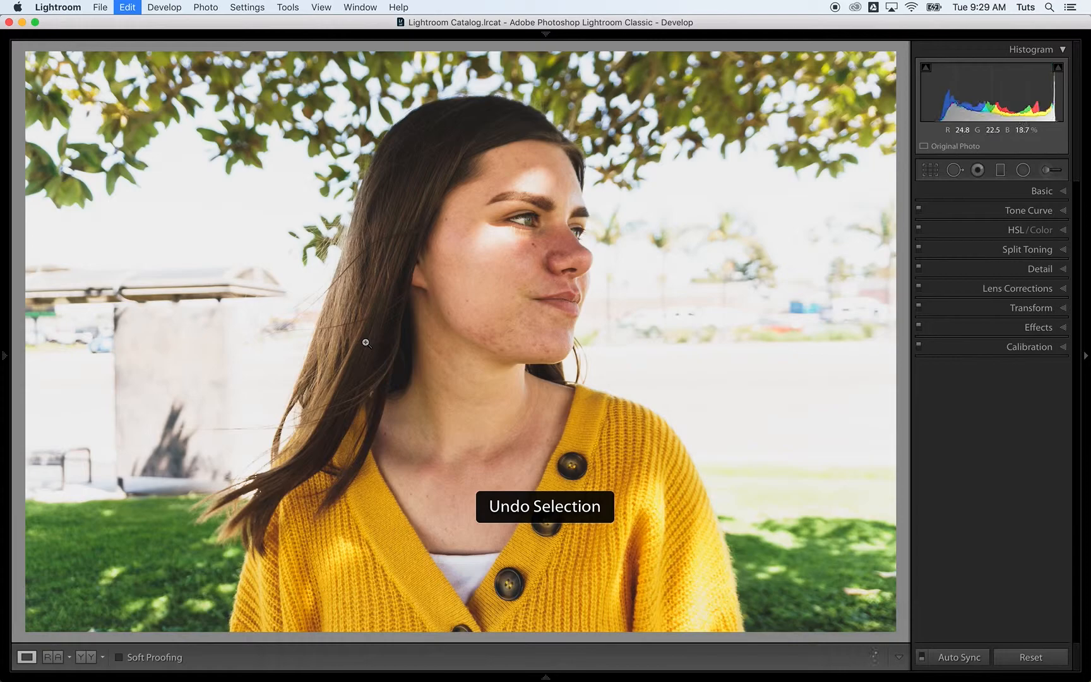
key(super+z)
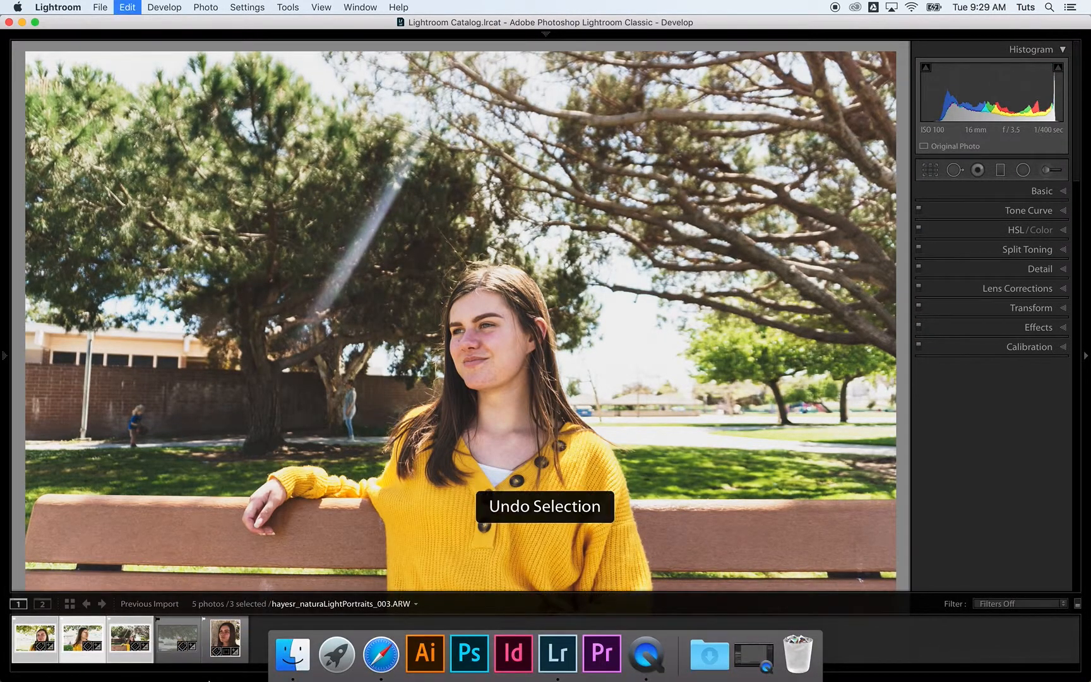
key(super+z)
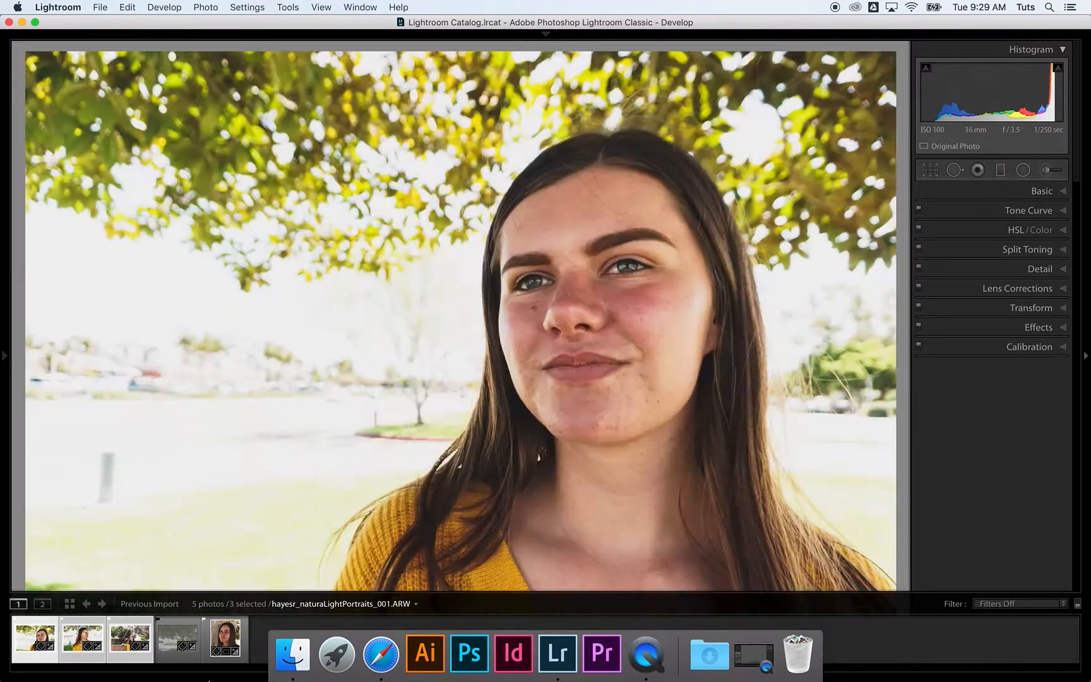
key(super+z)
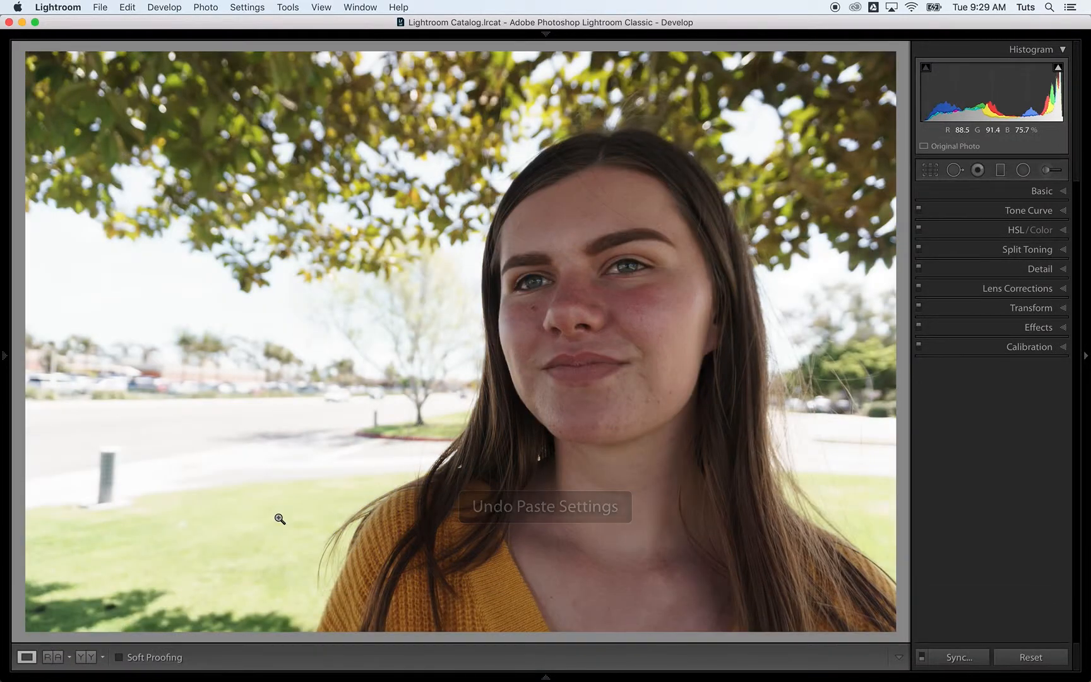
- Select the edited close-up portrait hayesr_naturalLightPortraits_005.ARW again
mouse_move(183, 680)
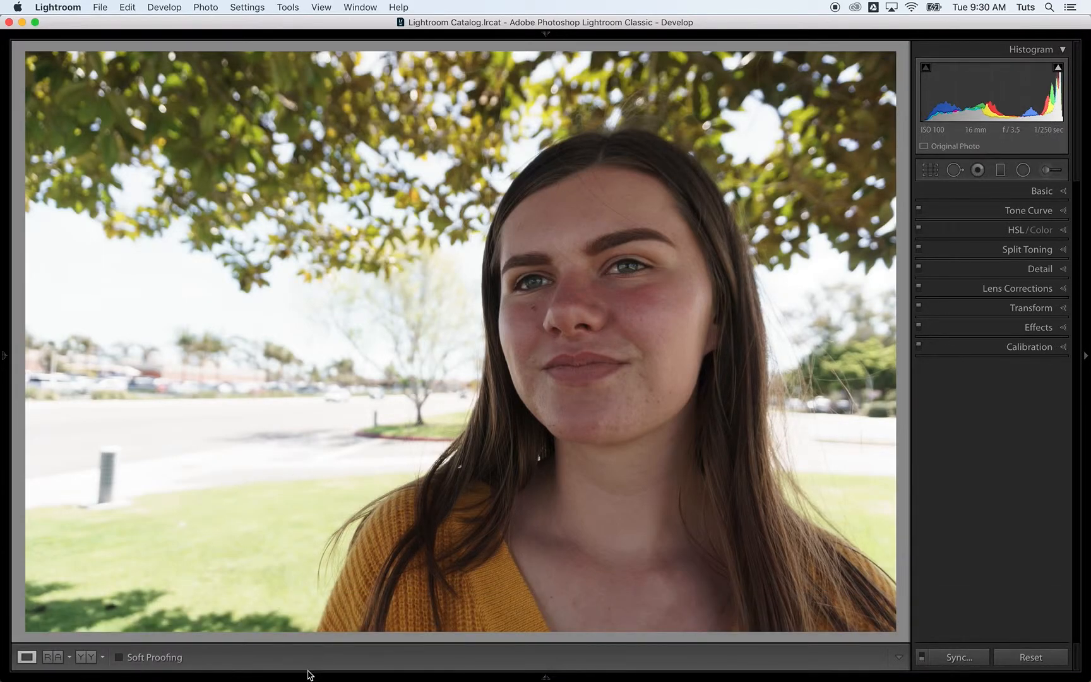
click(225, 638)
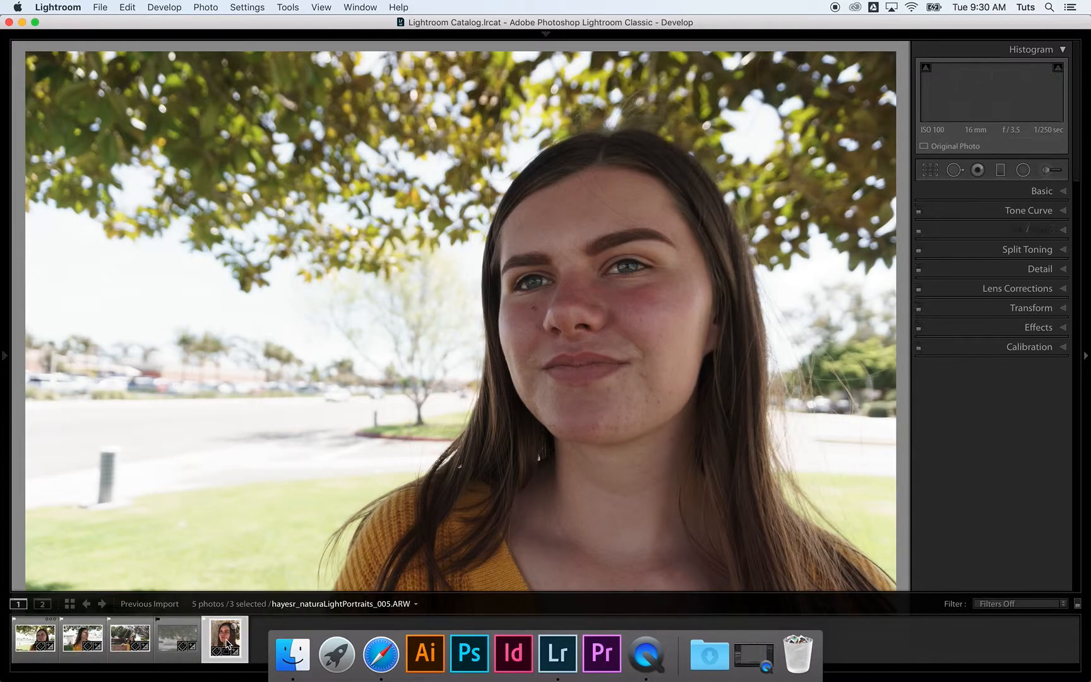